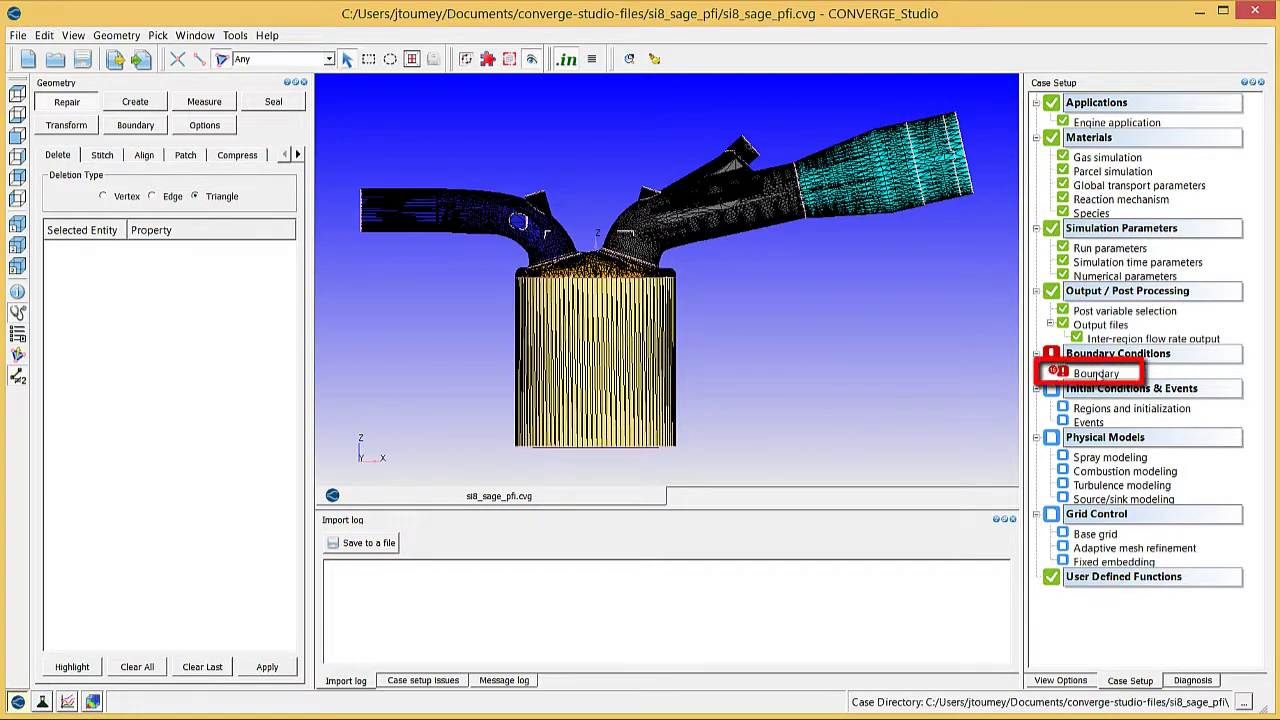
Step: Open the boundary conditions setup and set the Piston boundary type to WALL
{"action": "double_click", "coordinate": [1100, 374]}
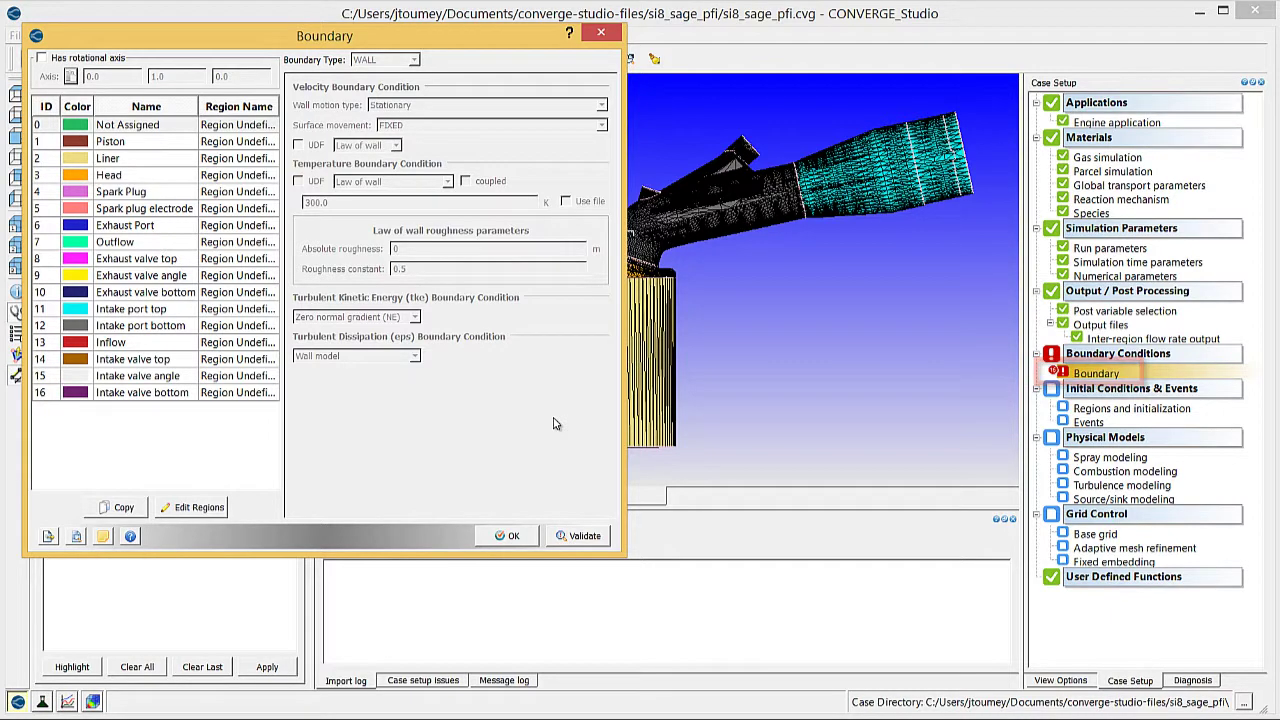
{"action": "left_click", "coordinate": [192, 145]}
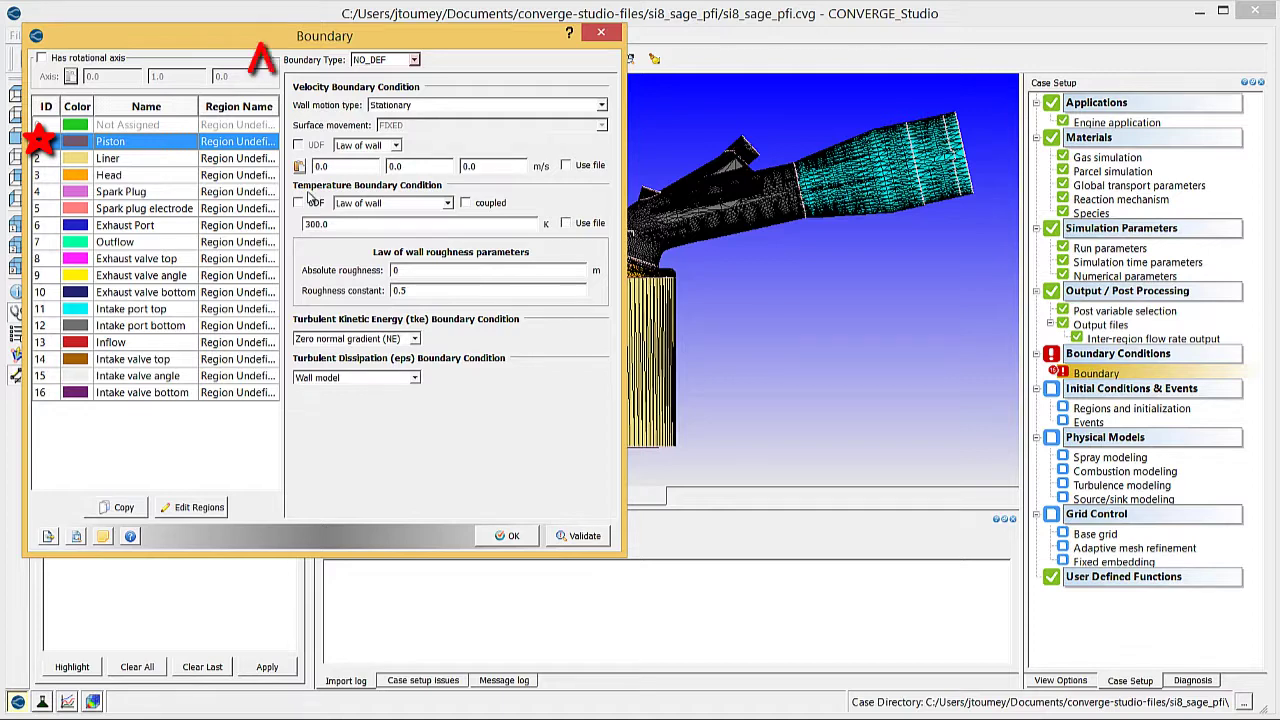
{"action": "left_click", "coordinate": [413, 60]}
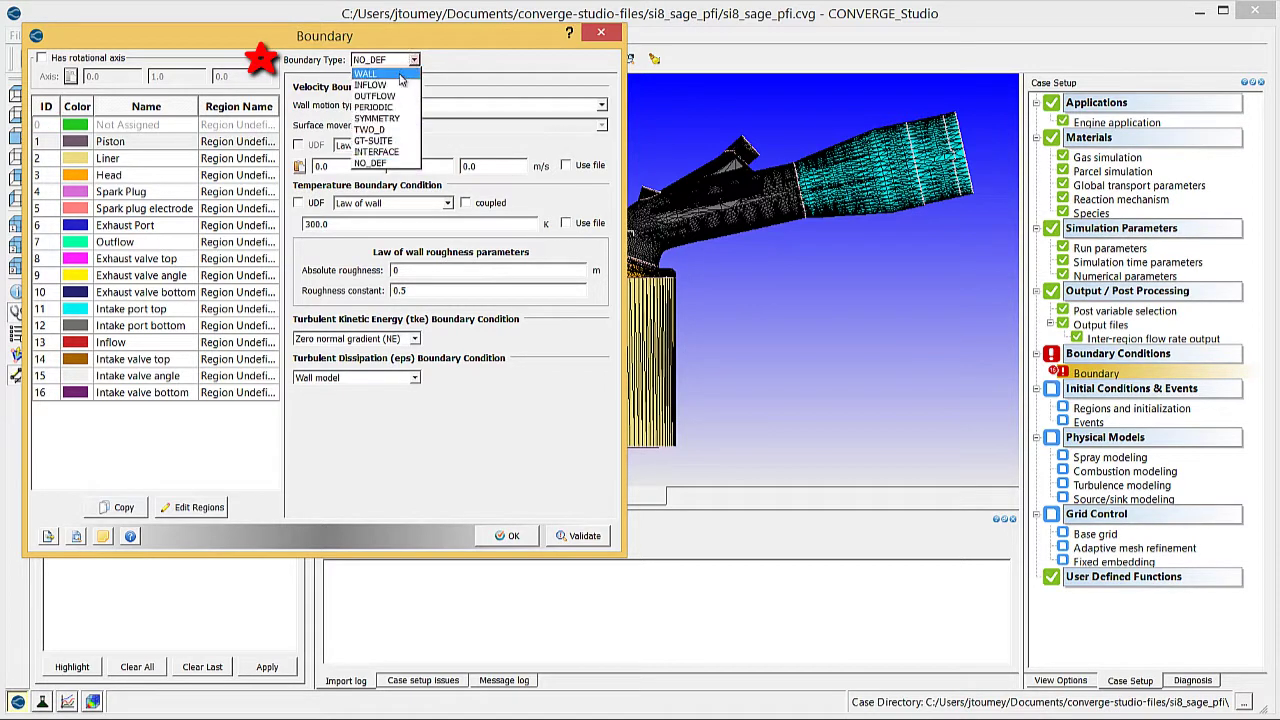
{"action": "left_click", "coordinate": [368, 74]}
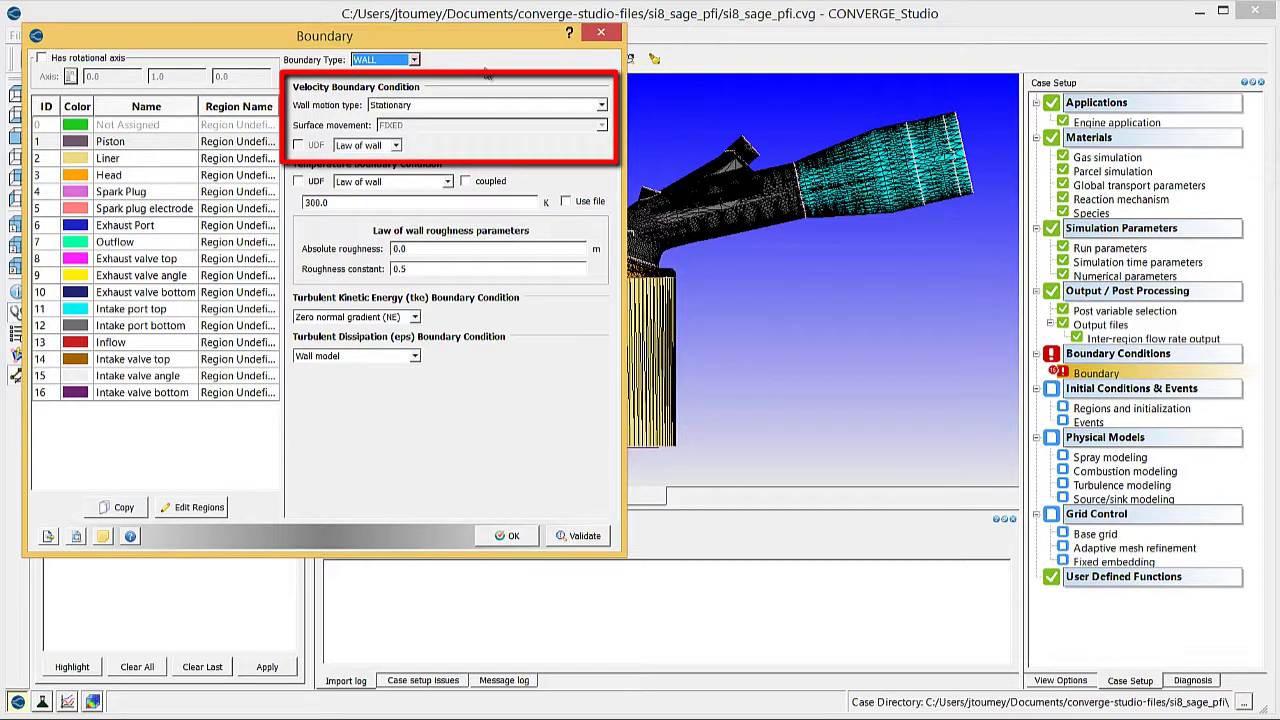
Step: Give the Piston wall a Translating motion with MOVING surface movement, driven by piston motion
{"action": "left_click", "coordinate": [505, 105]}
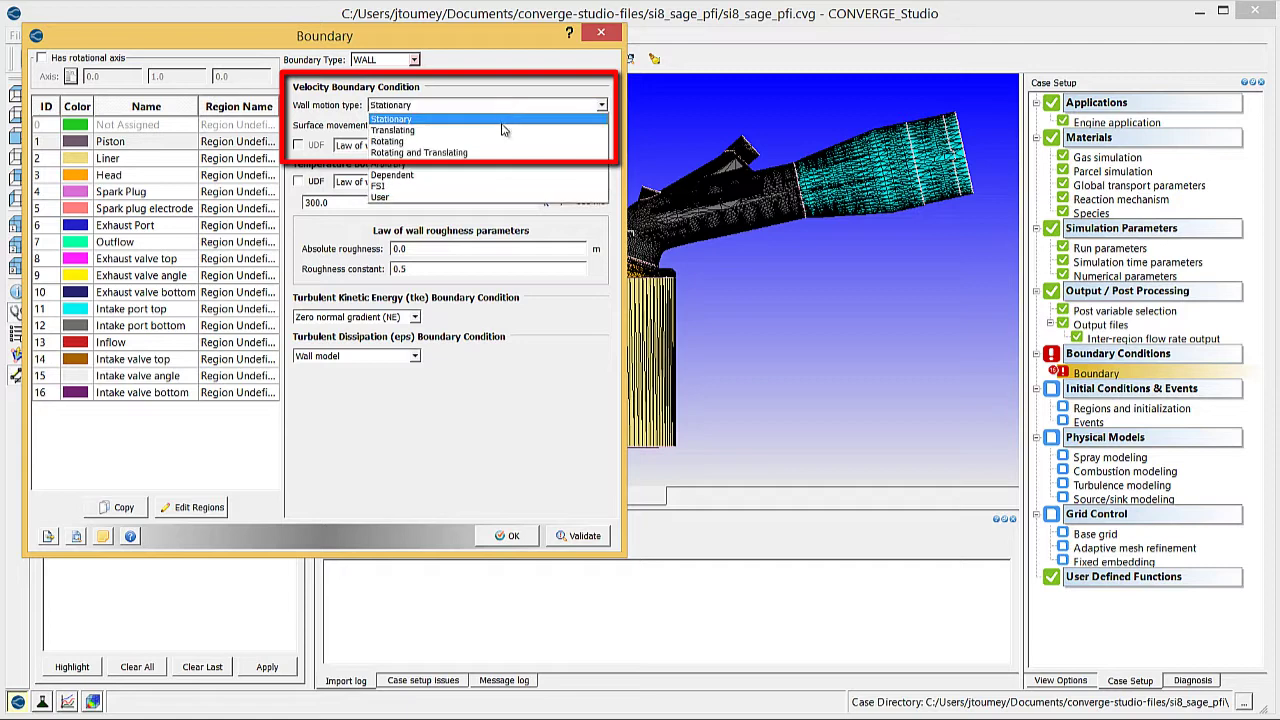
{"action": "left_click", "coordinate": [505, 130]}
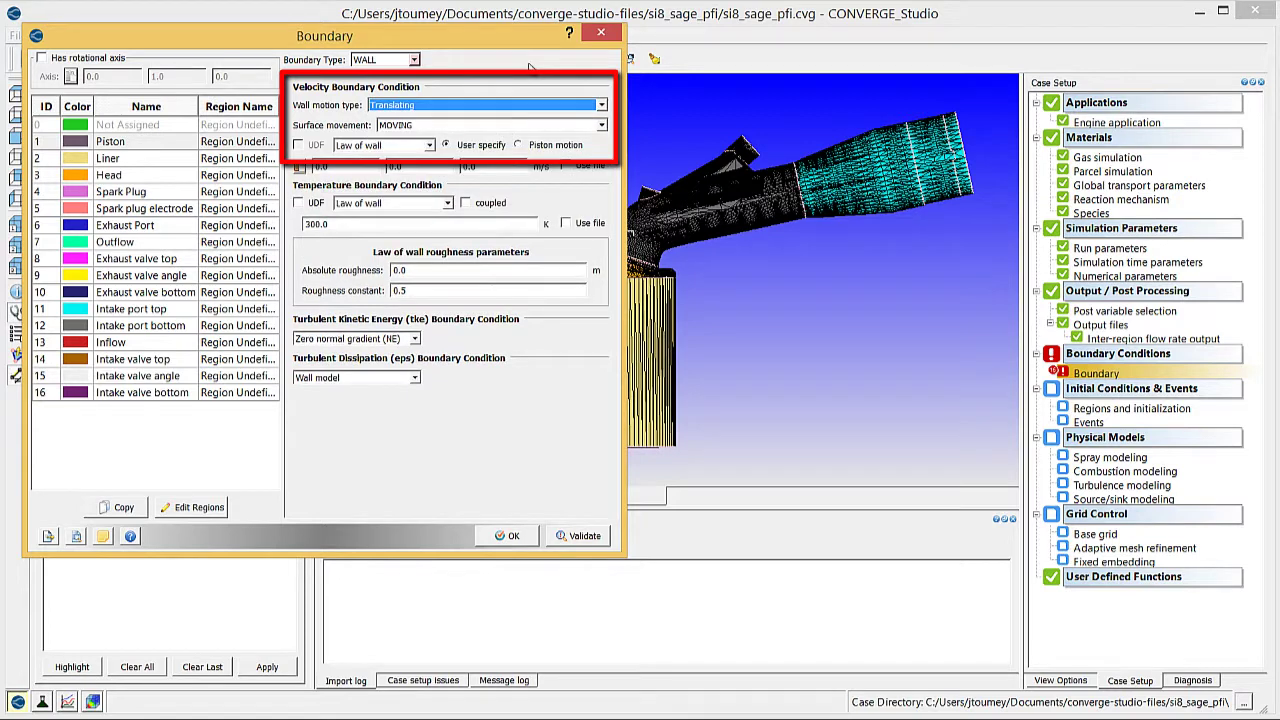
{"action": "left_click", "coordinate": [578, 125]}
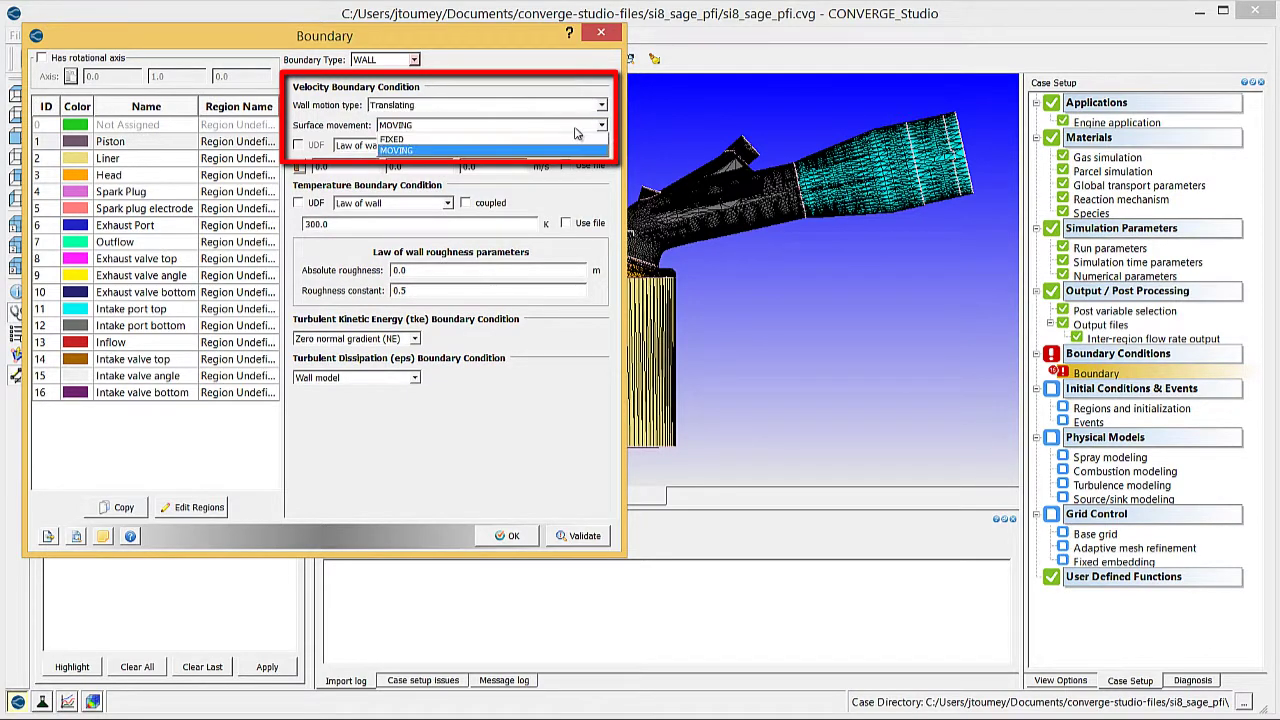
{"action": "left_click", "coordinate": [562, 150]}
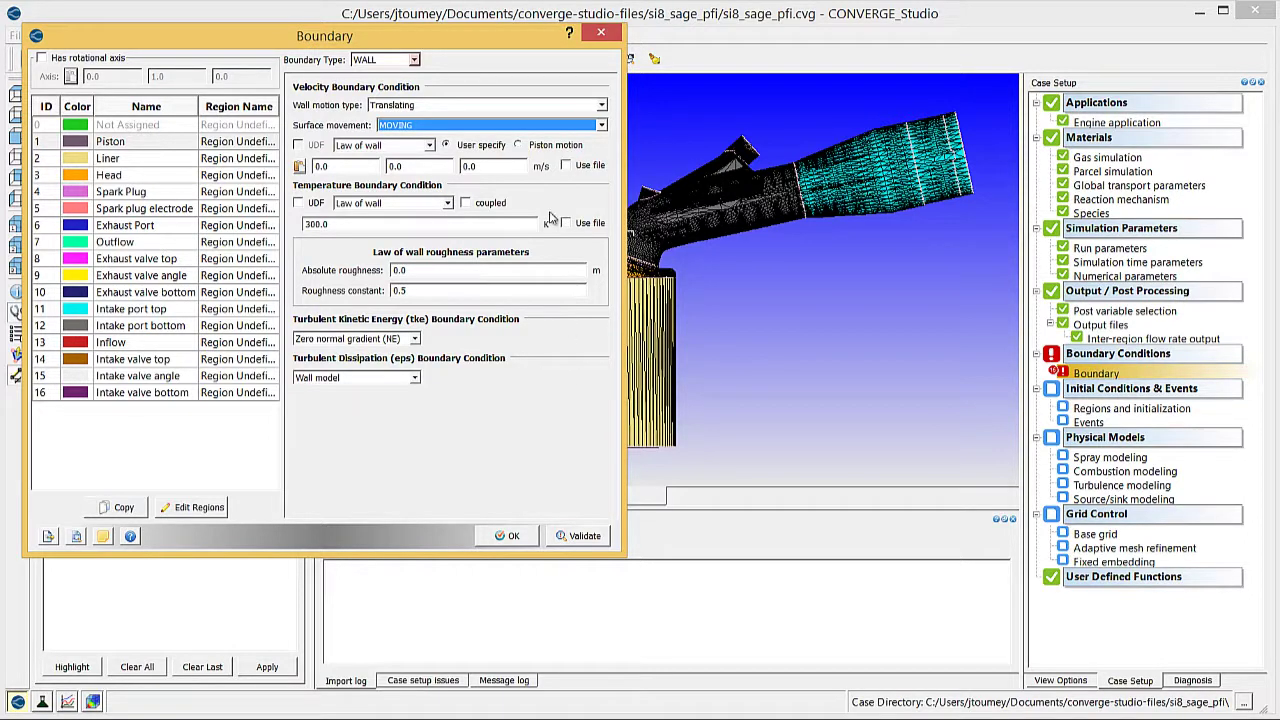
{"action": "left_click", "coordinate": [551, 146]}
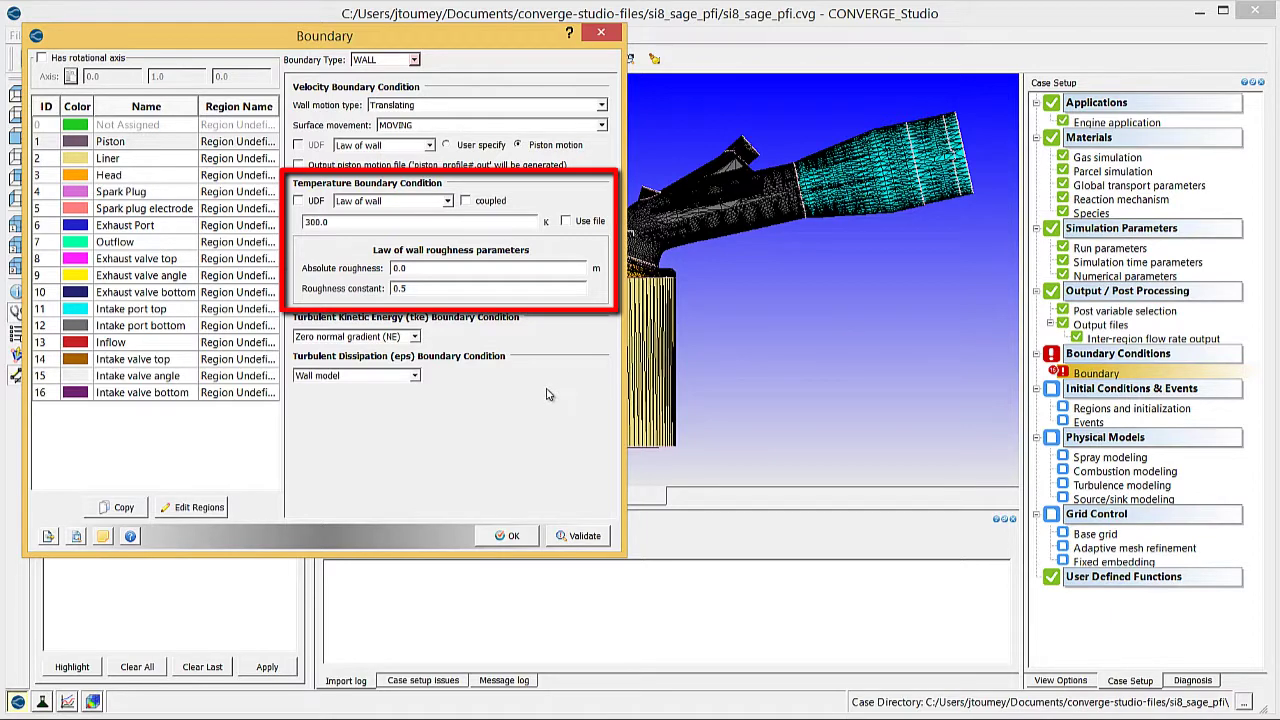
Step: Set the Piston's wall temperature to 450 K and its roughness constant to 0.0
{"action": "left_click_drag", "start_coordinate": [330, 224], "coordinate": [270, 230]}
{"action": "type", "text": "450"}
{"action": "left_click", "coordinate": [472, 395]}
{"action": "left_click_drag", "start_coordinate": [434, 290], "coordinate": [334, 284]}
{"action": "type", "text": "0.0"}
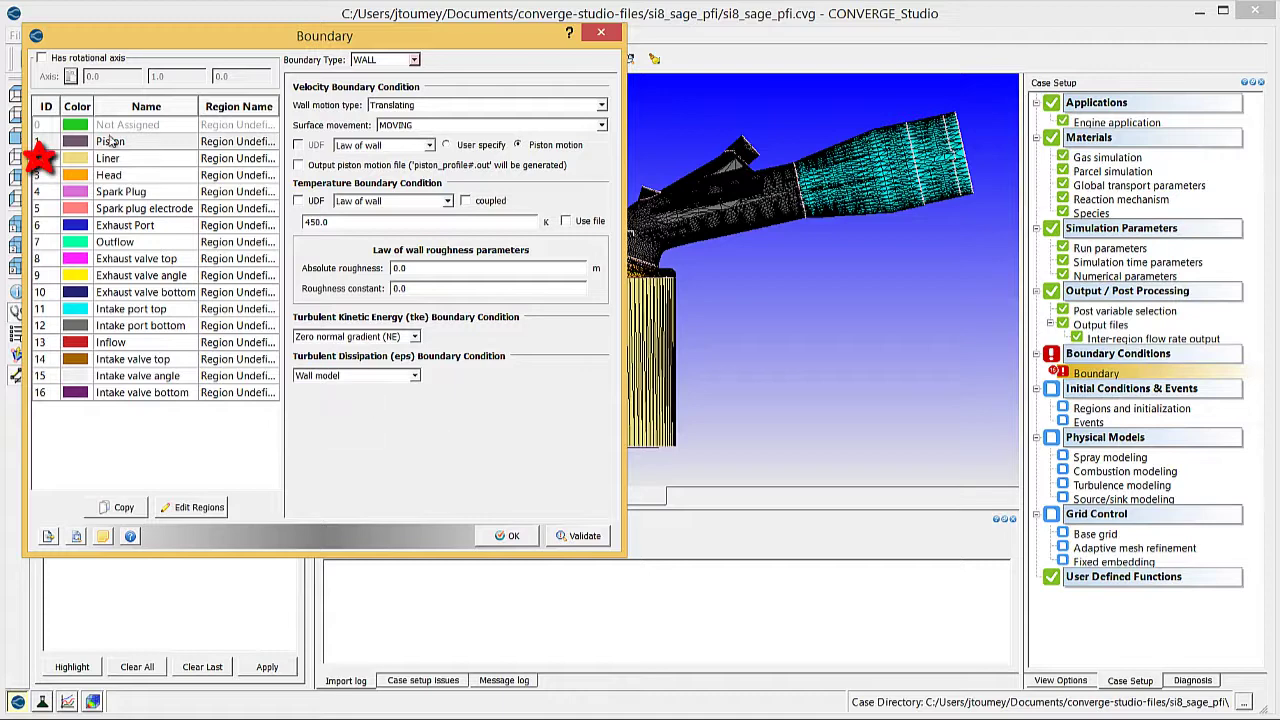
Step: Define the Liner boundary as a WALL with Stationary wall motion
{"action": "left_click", "coordinate": [137, 160]}
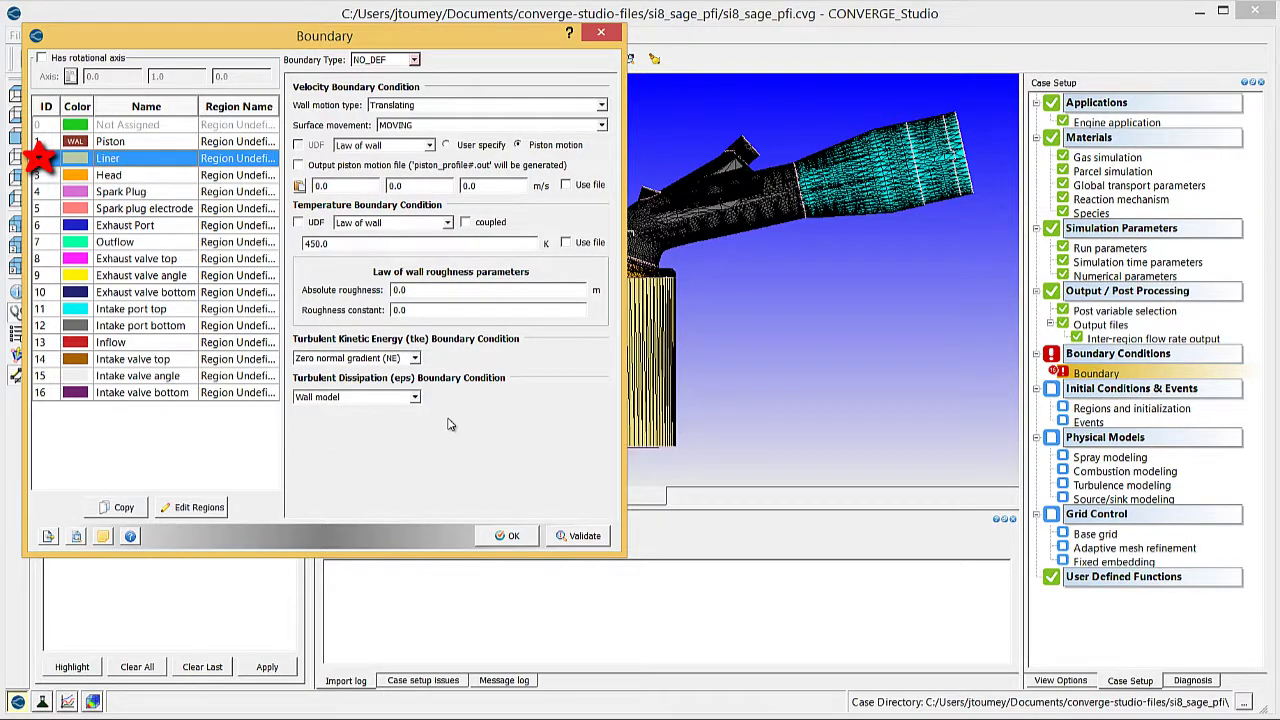
{"action": "left_click", "coordinate": [413, 60]}
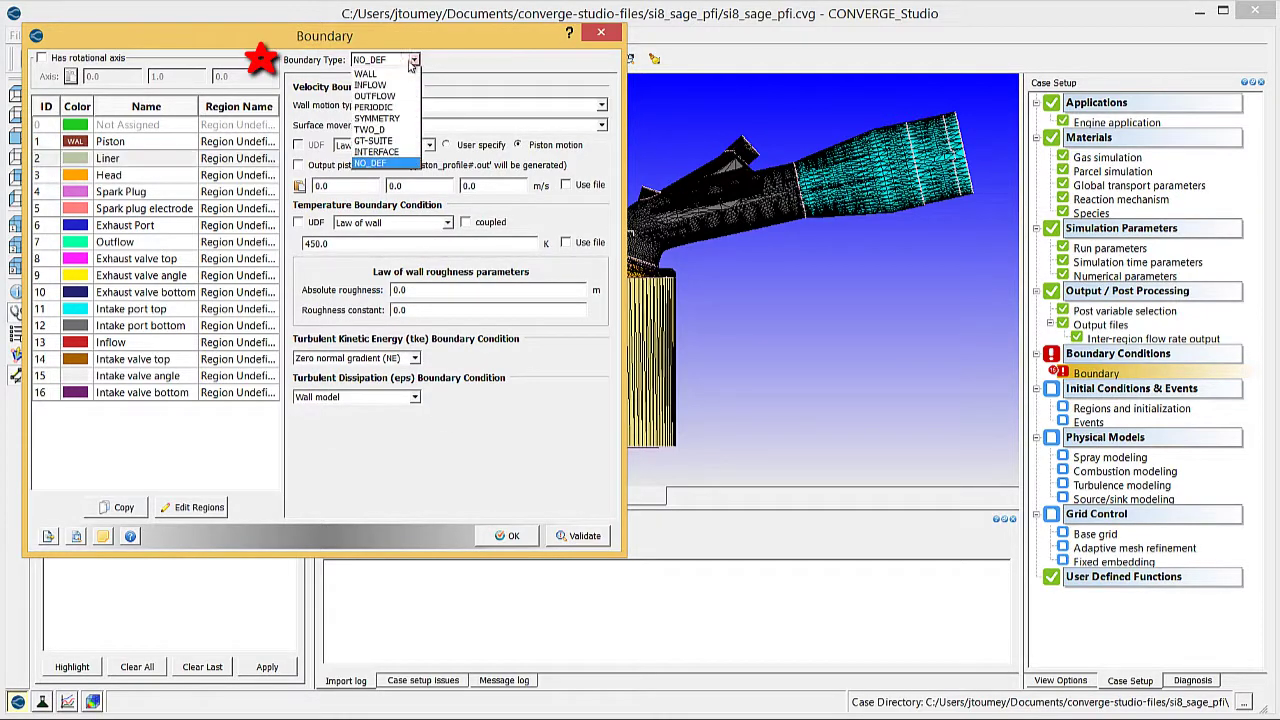
{"action": "left_click", "coordinate": [399, 75]}
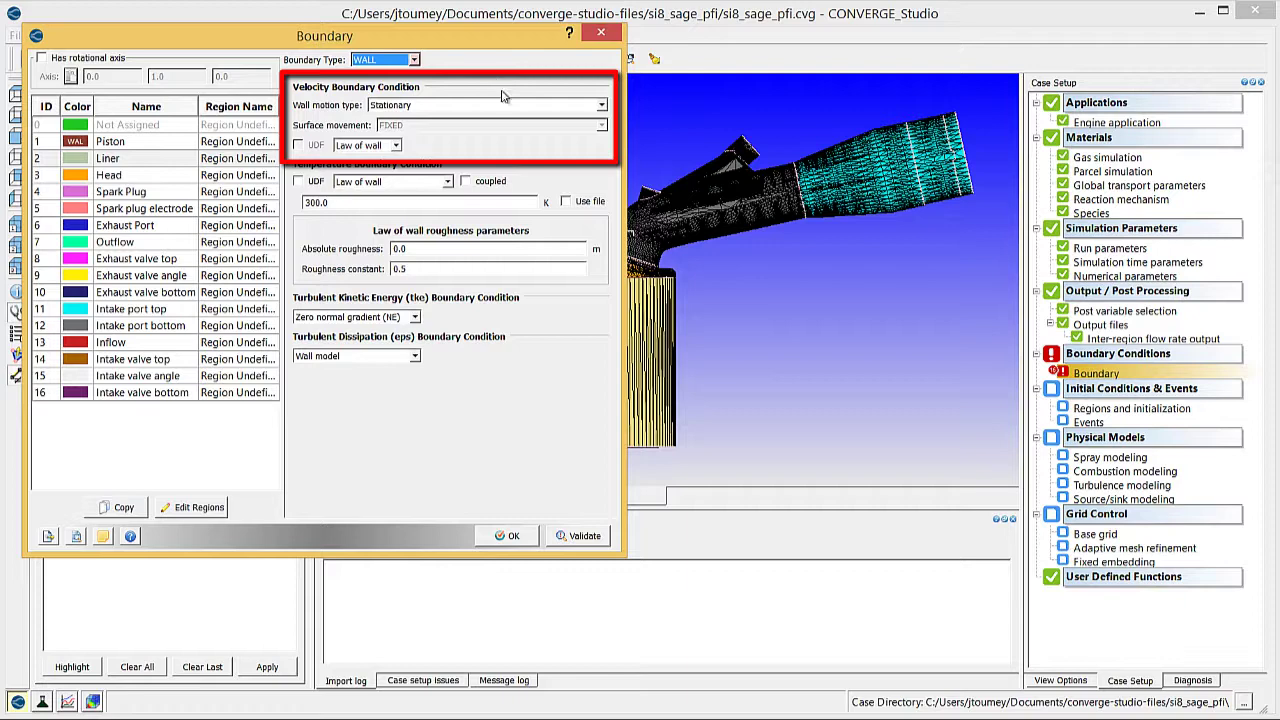
{"action": "left_click", "coordinate": [503, 105]}
{"action": "left_click", "coordinate": [498, 120]}
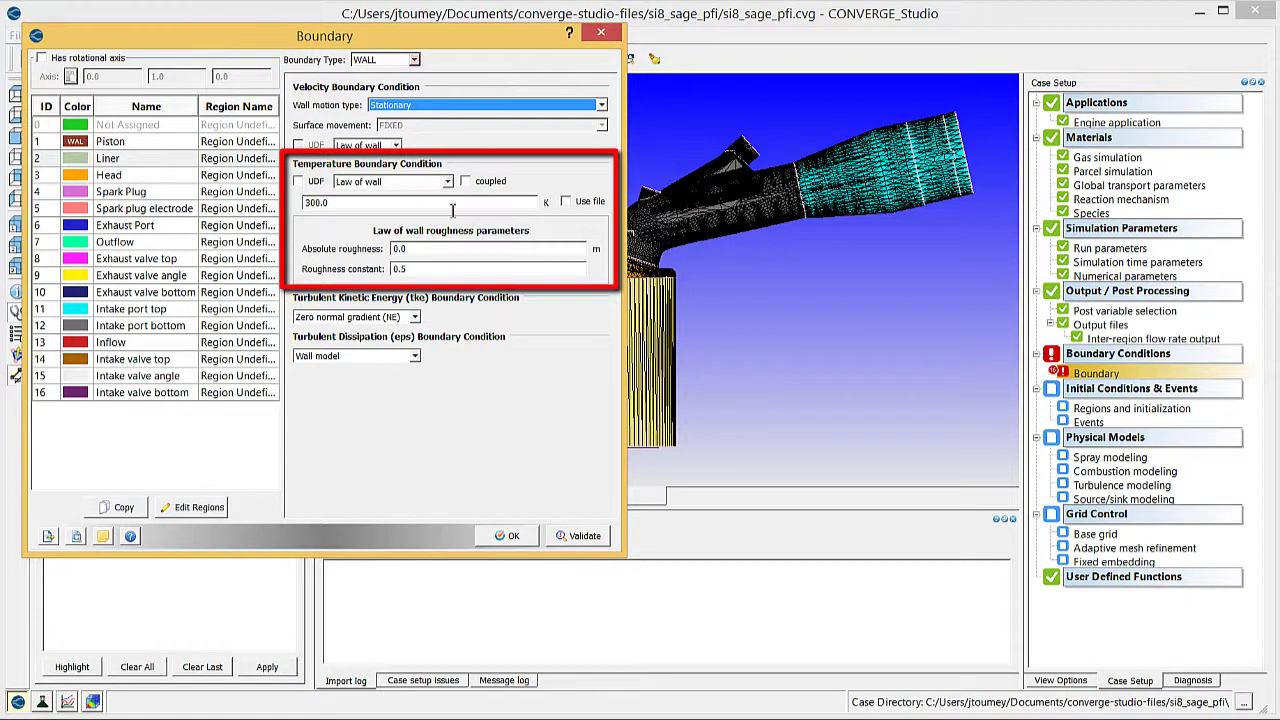
Step: Set the Liner's wall temperature to 450 K and its roughness constant to 0.0
{"action": "triple_click", "coordinate": [398, 207]}
{"action": "type", "text": "450"}
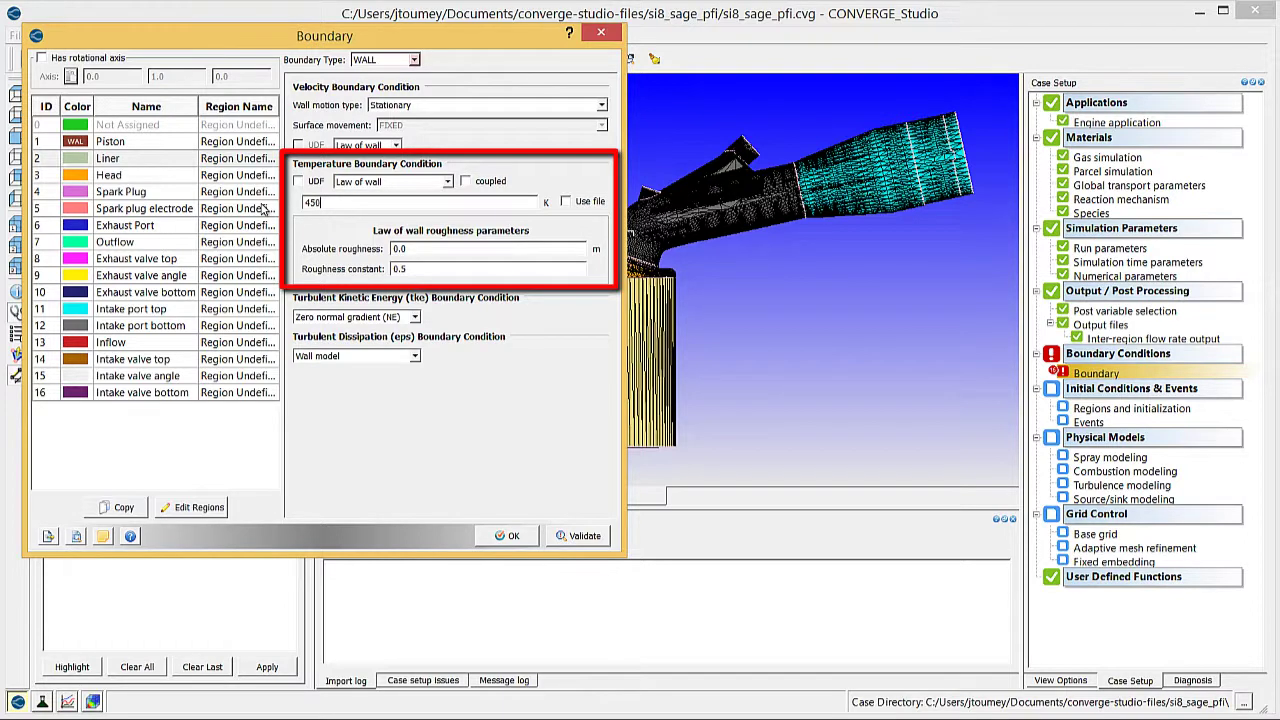
{"action": "key", "text": "Tab"}
{"action": "key", "text": "Tab"}
{"action": "type", "text": "0.0"}
Step: Define the Exhaust valve top boundary as a WALL with Translating wall motion and MOVING surface movement
{"action": "left_click", "coordinate": [174, 259]}
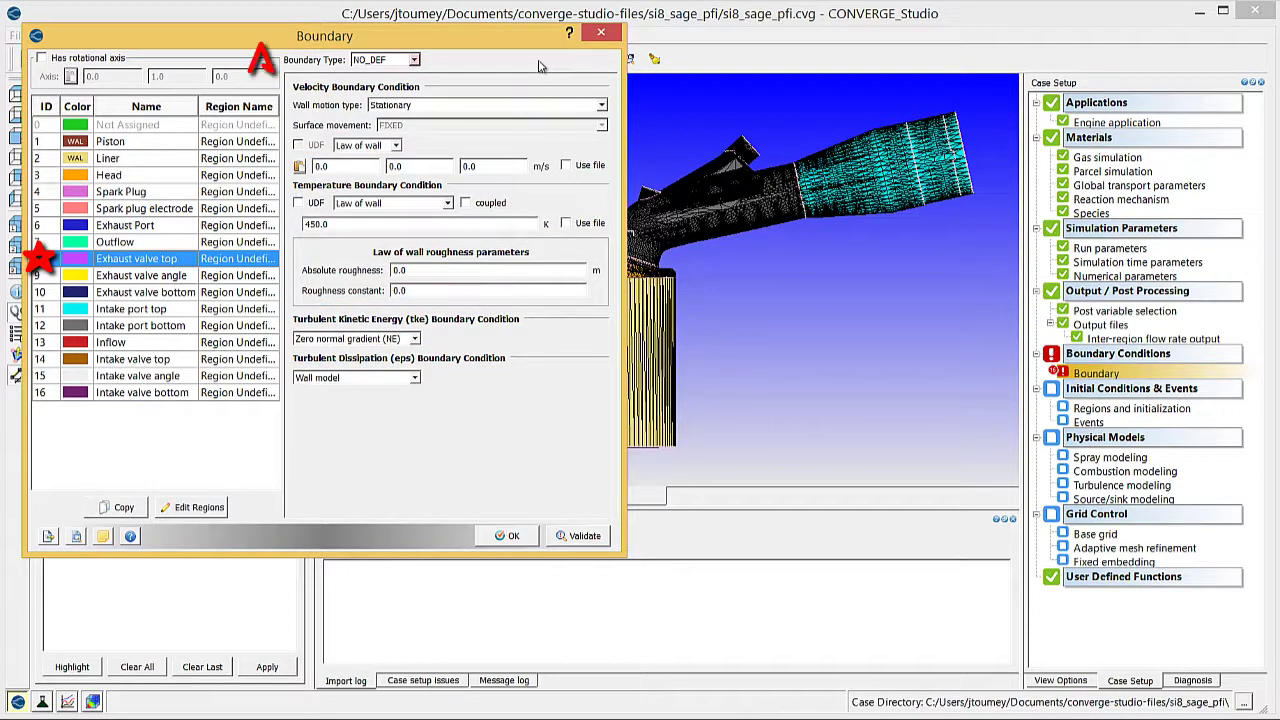
{"action": "left_click", "coordinate": [413, 60]}
{"action": "left_click", "coordinate": [406, 74]}
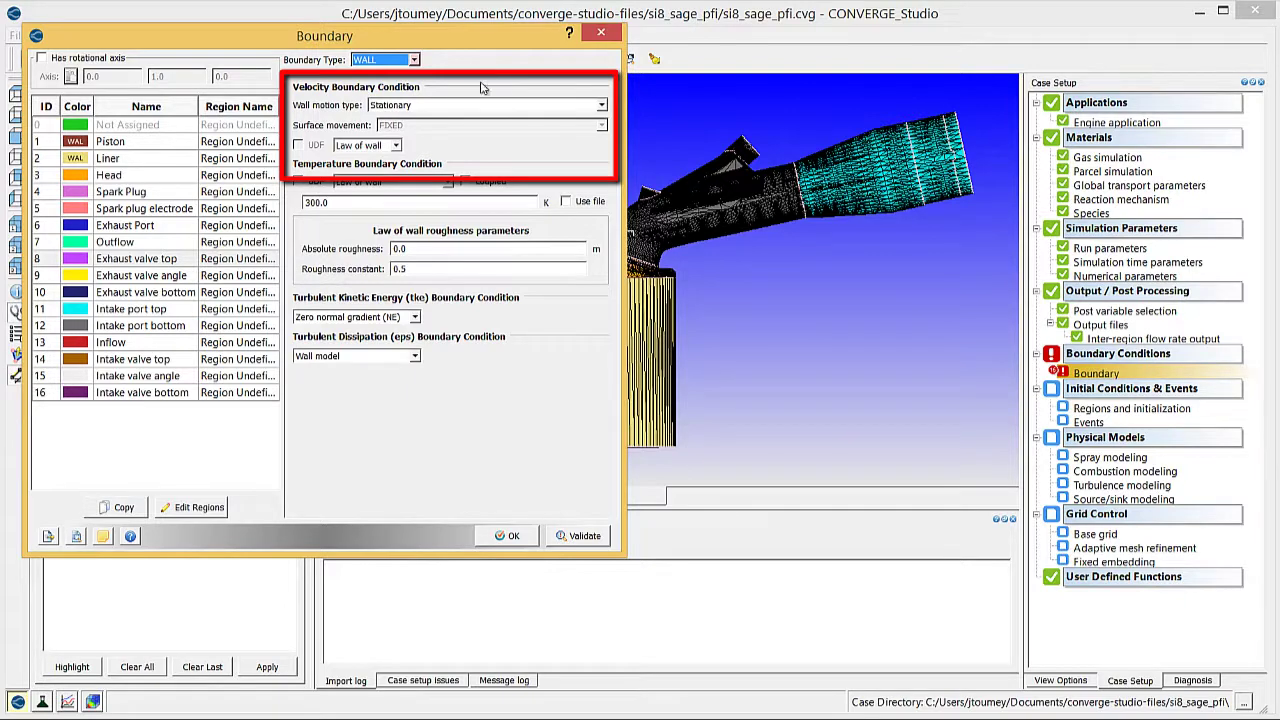
{"action": "left_click", "coordinate": [484, 105]}
{"action": "left_click", "coordinate": [482, 130]}
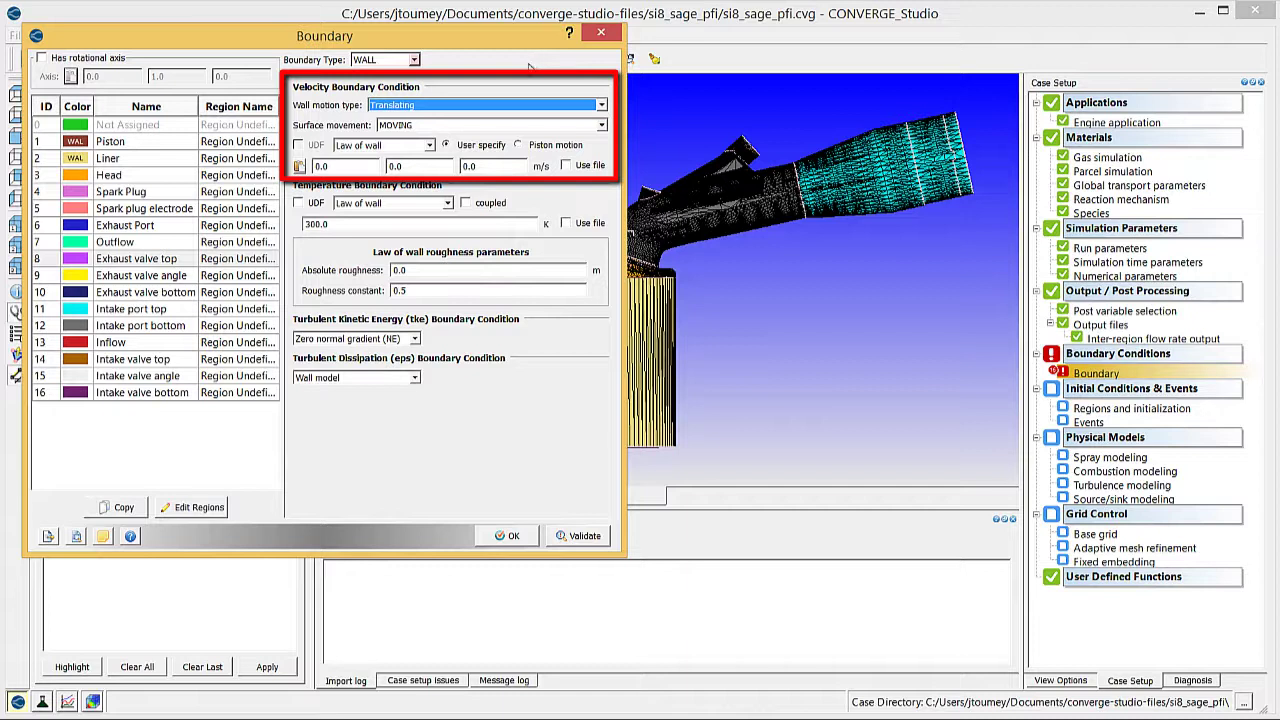
{"action": "left_click", "coordinate": [532, 126]}
{"action": "left_click", "coordinate": [533, 149]}
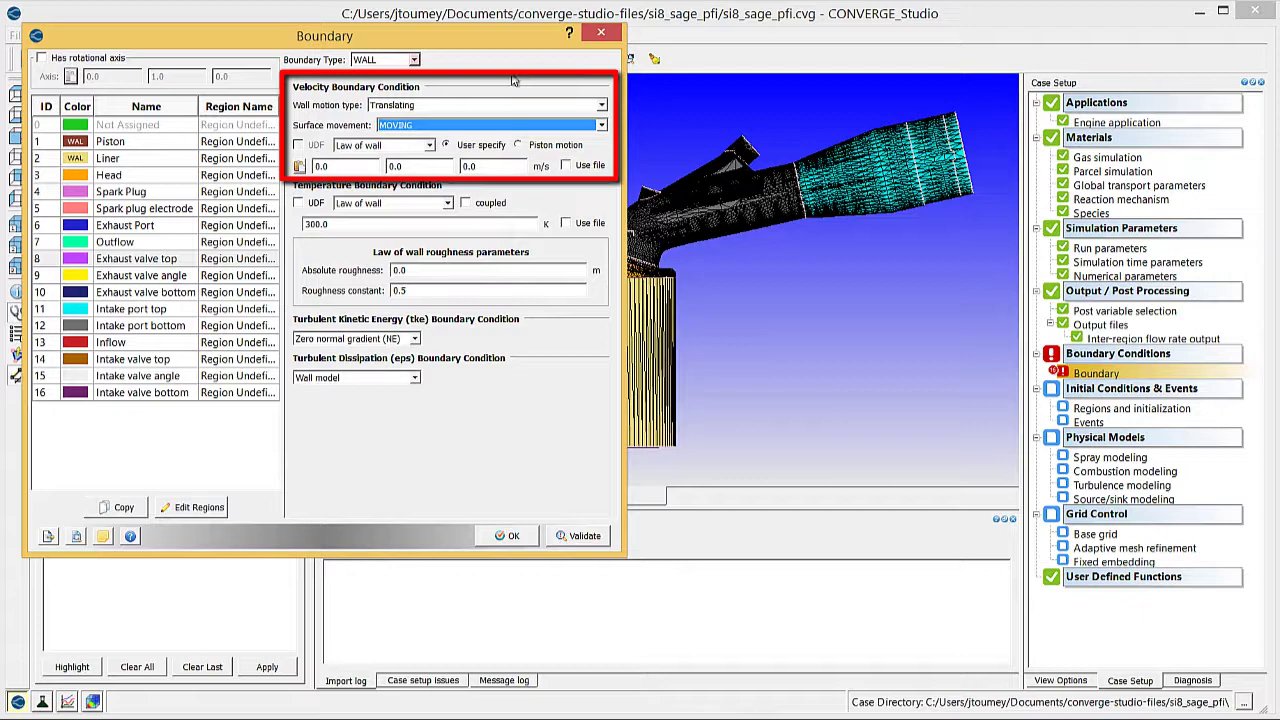
Step: Switch the Exhaust valve top velocity to a file-based profile and import exhaust_lift.in
{"action": "left_click", "coordinate": [566, 165]}
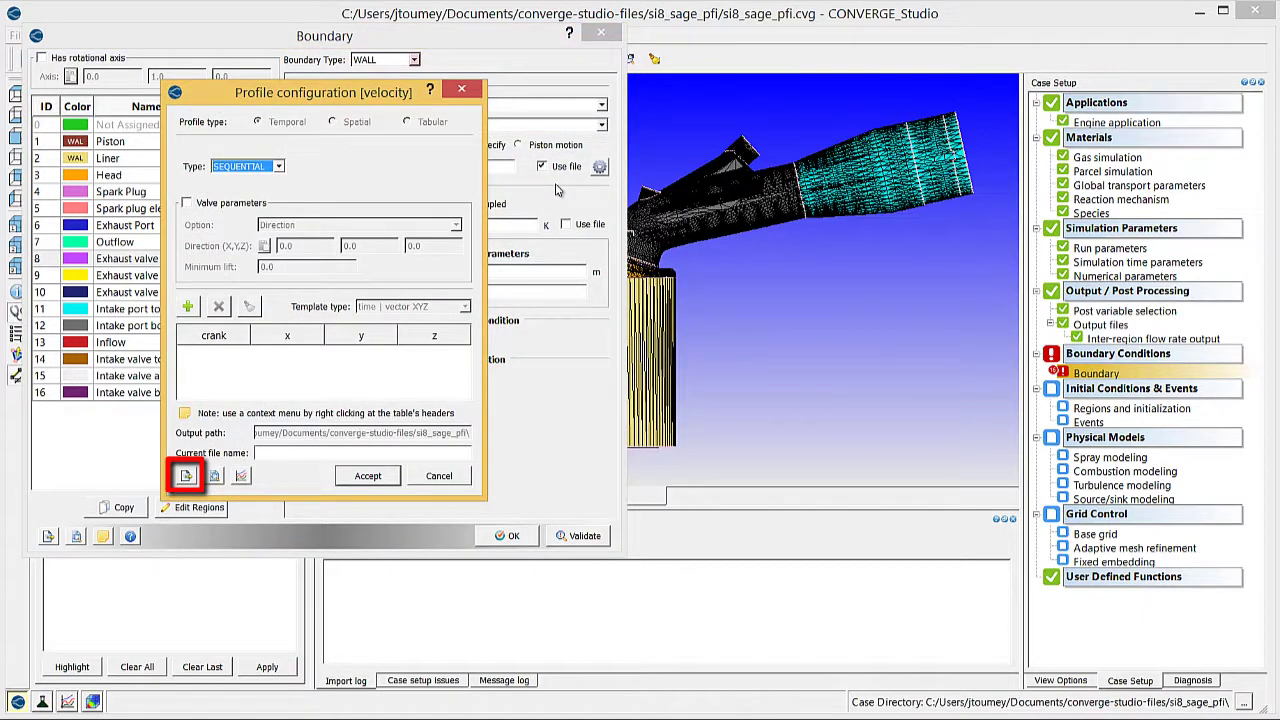
{"action": "left_click", "coordinate": [185, 475]}
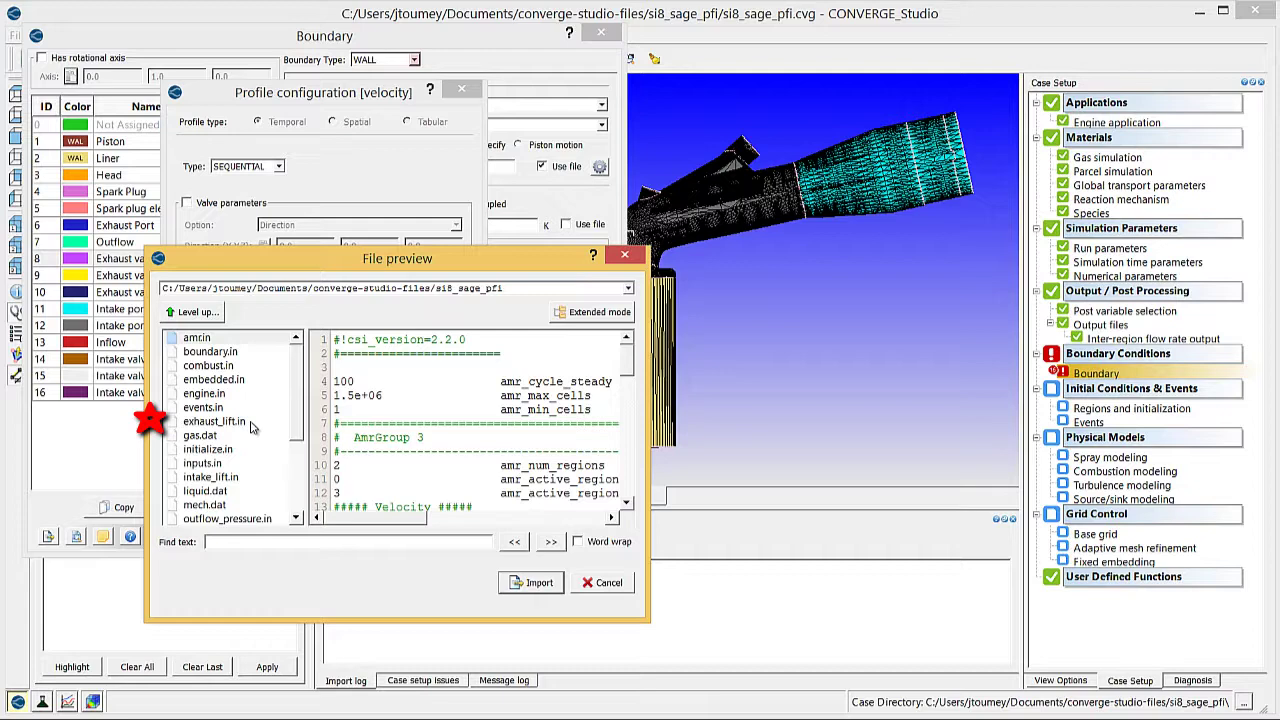
{"action": "left_click", "coordinate": [226, 422]}
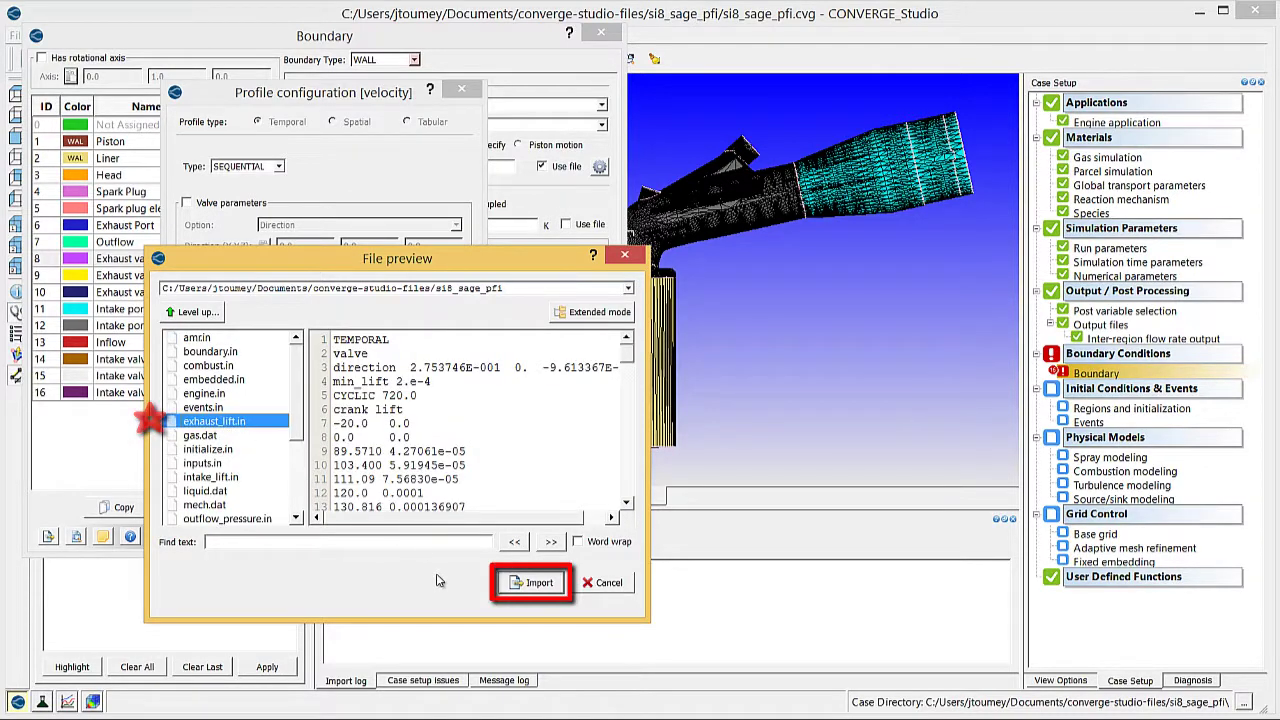
{"action": "left_click", "coordinate": [510, 584]}
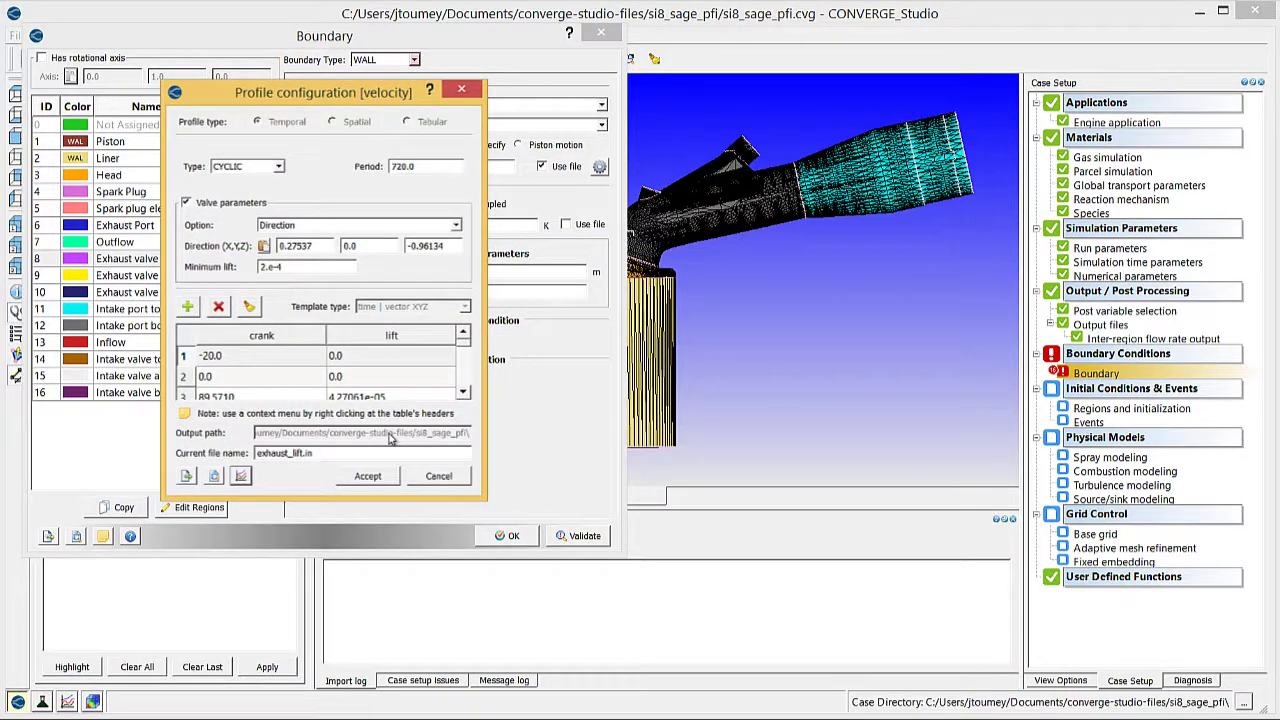
Step: Plot the imported exhaust lift profile for review, then accept it and overwrite the existing file
{"action": "left_click", "coordinate": [240, 476]}
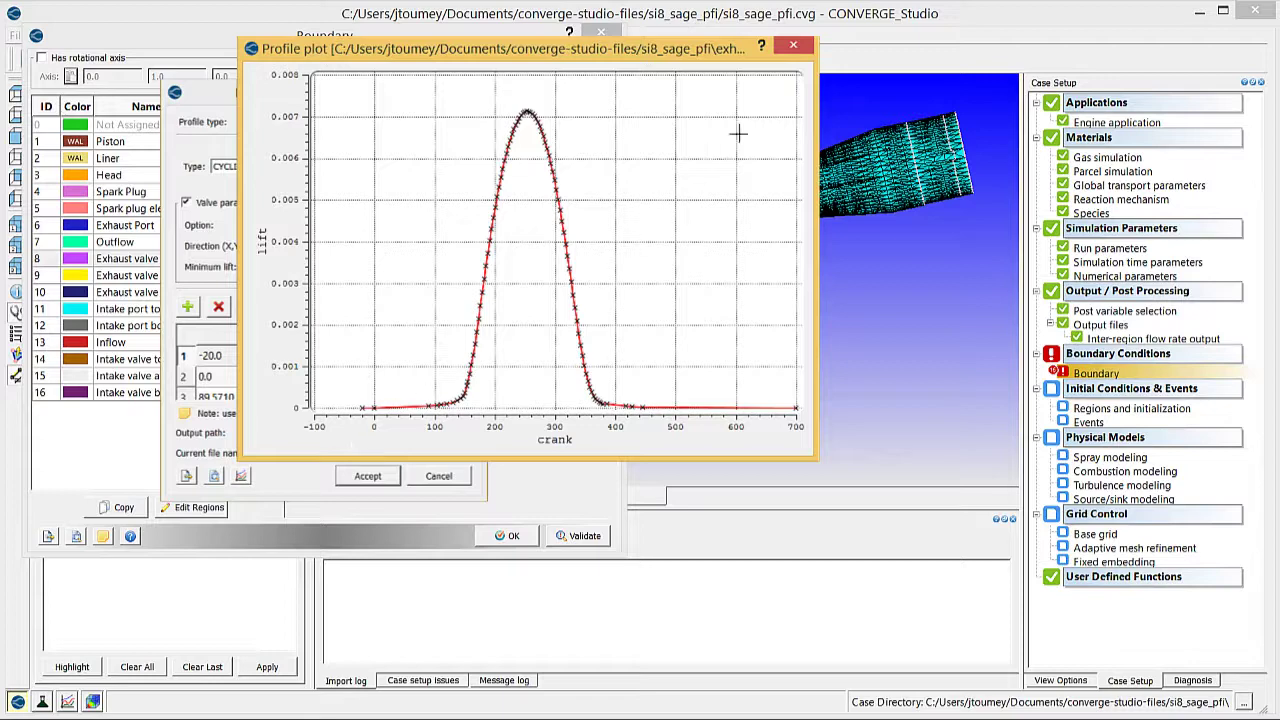
{"action": "left_click", "coordinate": [793, 45]}
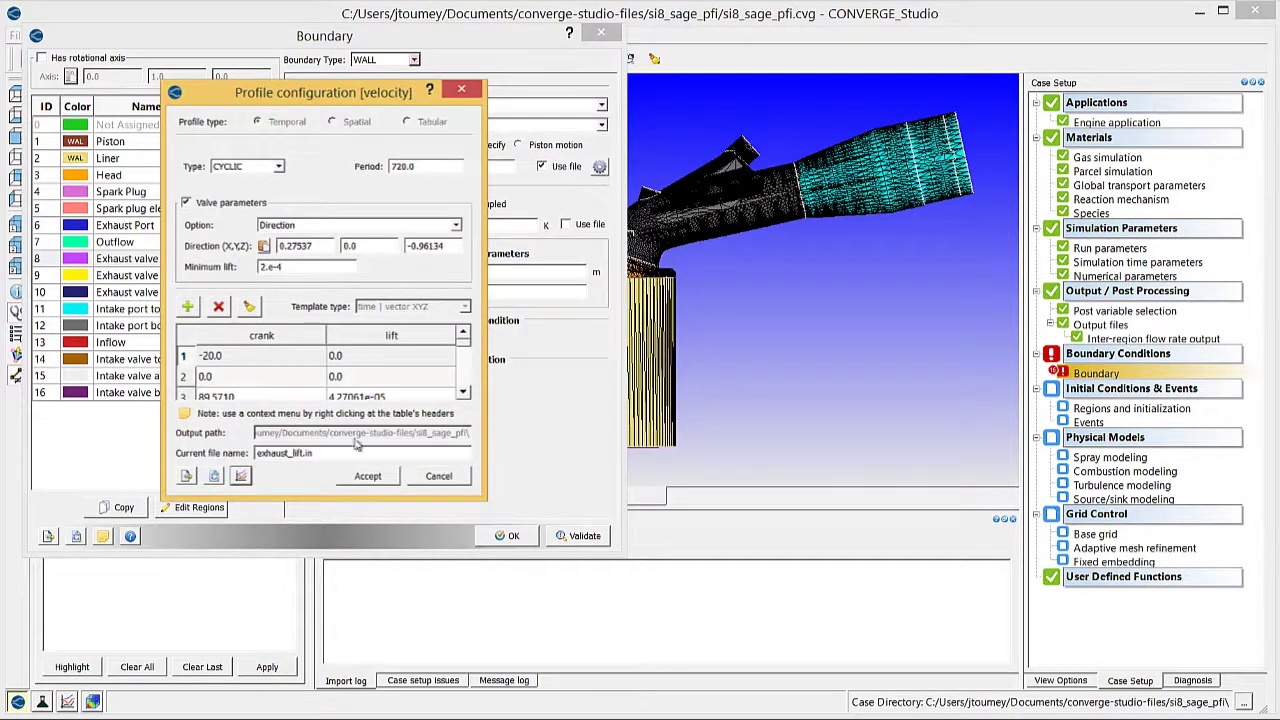
{"action": "left_click", "coordinate": [367, 476]}
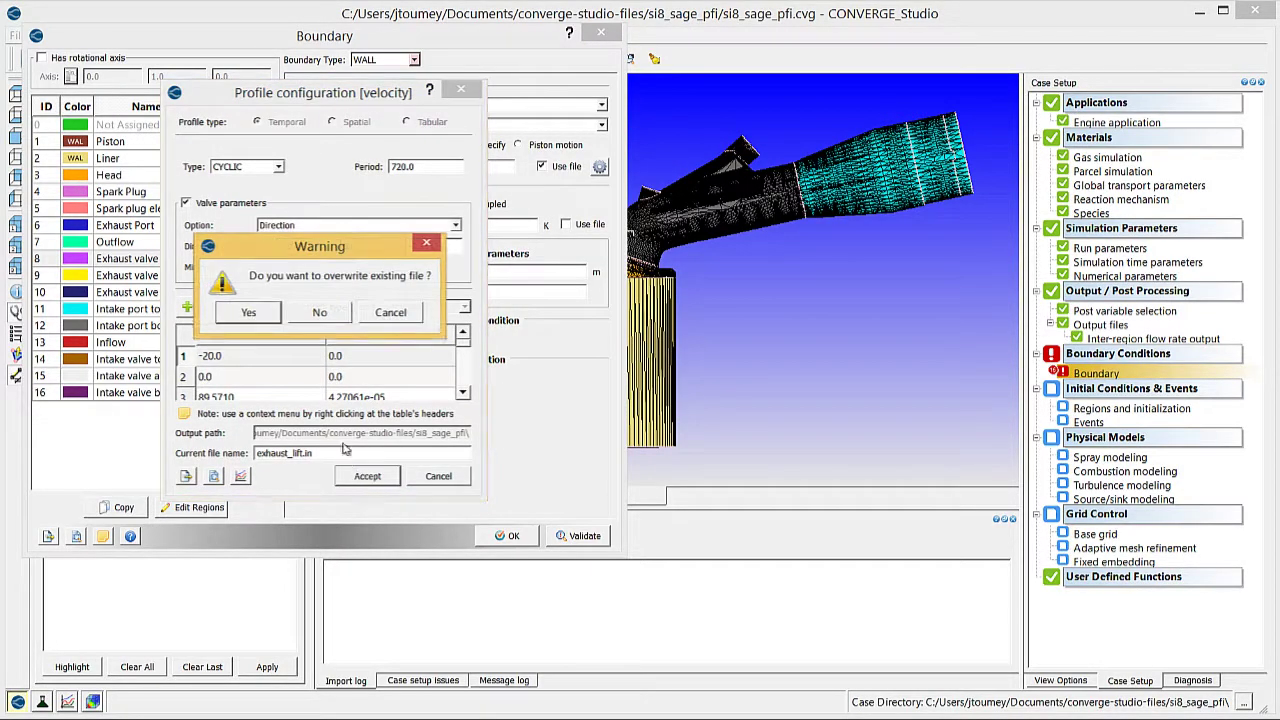
{"action": "left_click", "coordinate": [250, 313]}
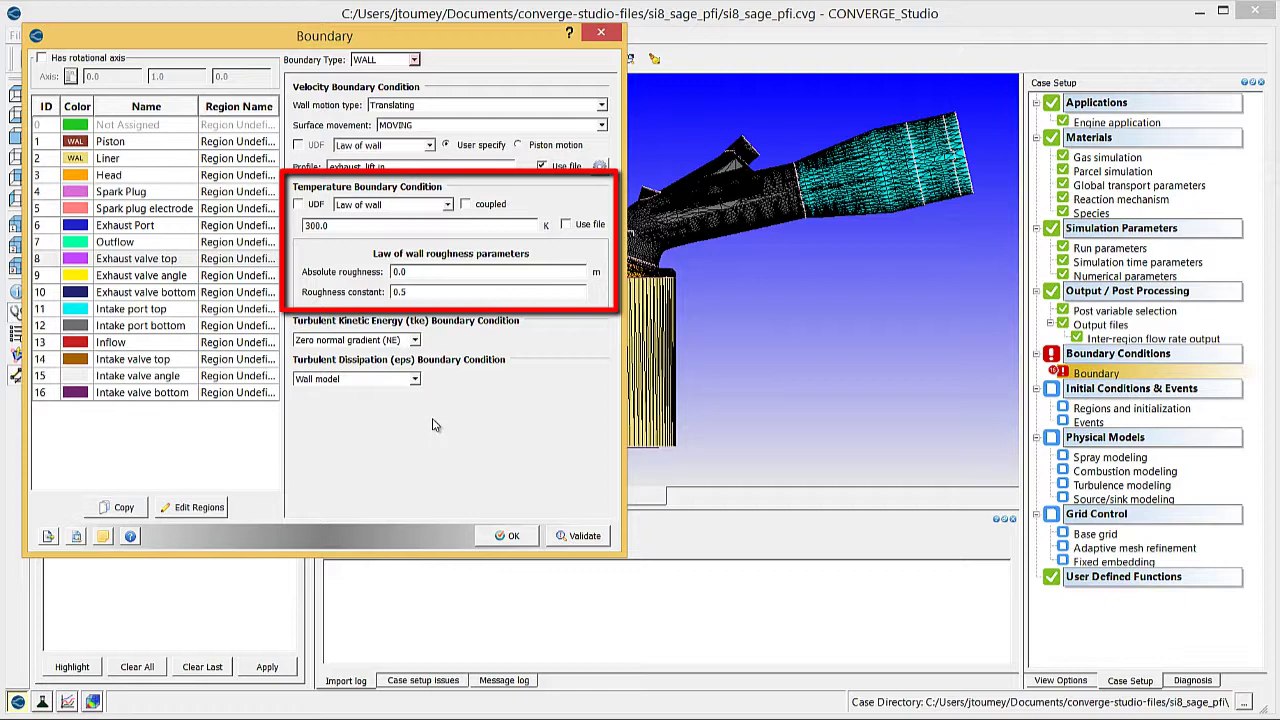
Step: Set the Exhaust valve top wall temperature to 525.0 K and its roughness constant to 0.0
{"action": "left_click_drag", "start_coordinate": [368, 225], "coordinate": [254, 226]}
{"action": "type", "text": "525.0"}
{"action": "left_click_drag", "start_coordinate": [422, 292], "coordinate": [346, 292]}
{"action": "type", "text": "0.0"}
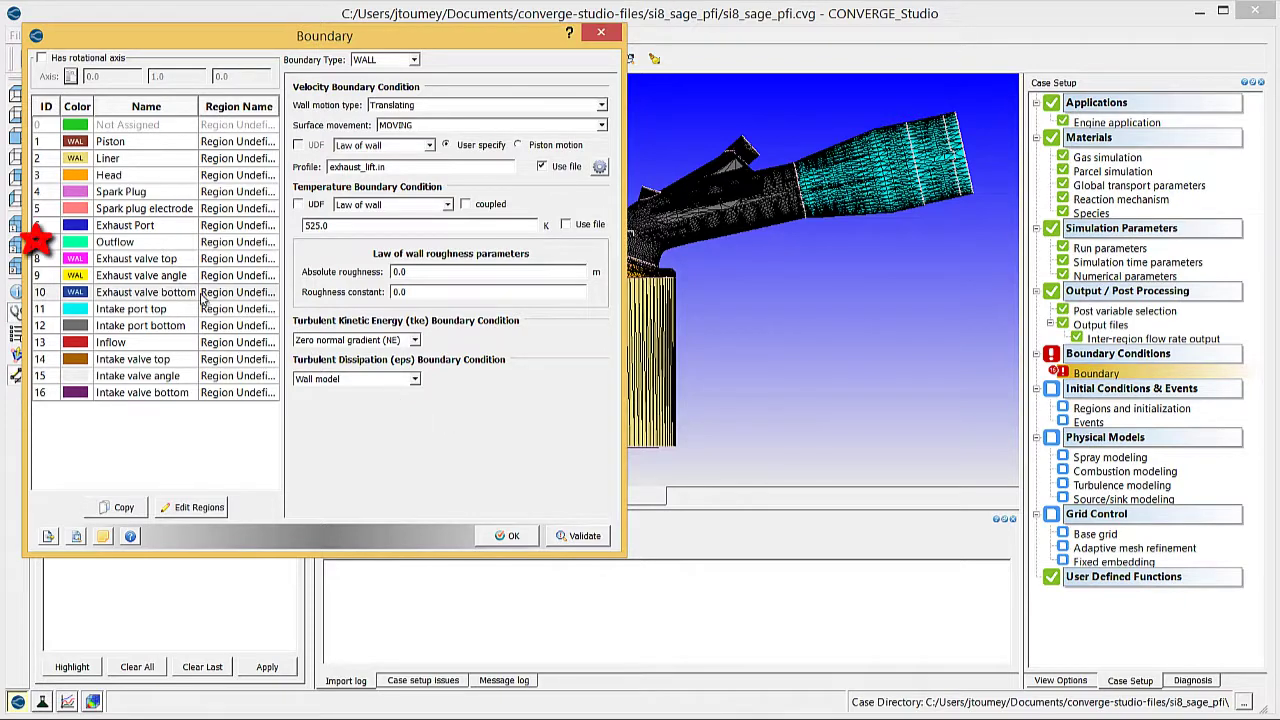
Step: Define the Outflow boundary as type OUTFLOW with a specified pressure of 101325 Pa
{"action": "left_click", "coordinate": [155, 247]}
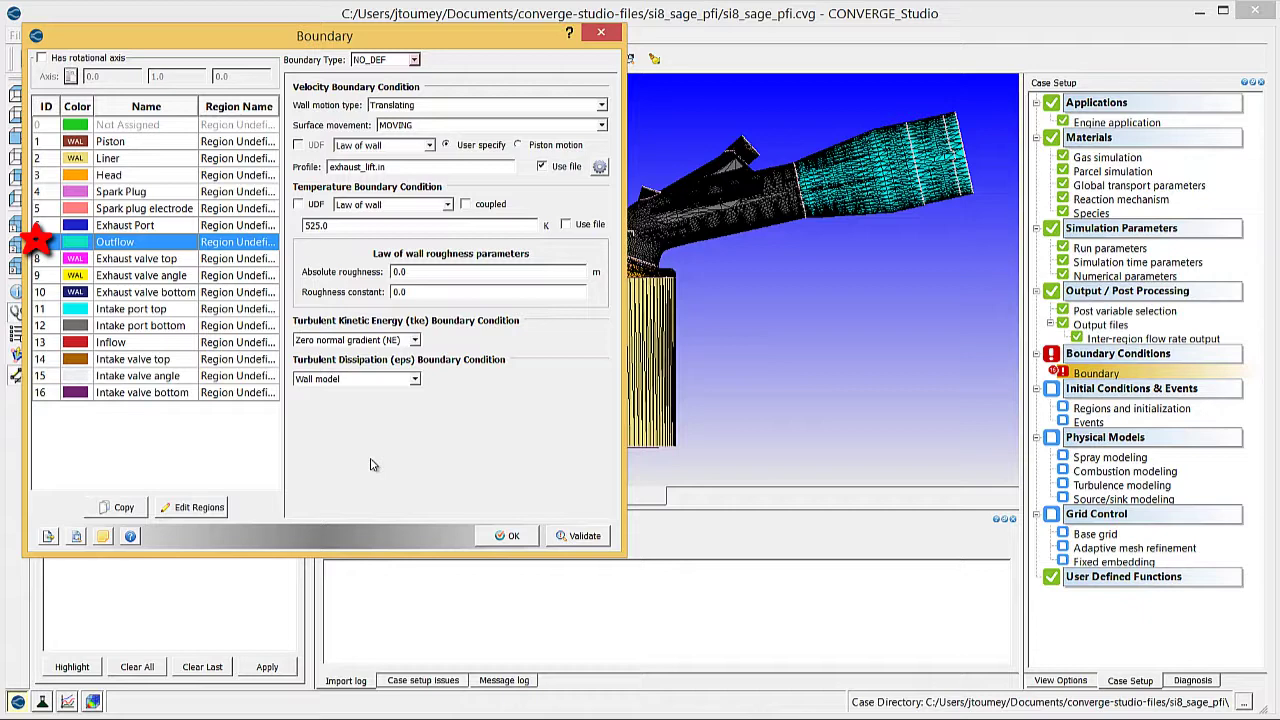
{"action": "left_click", "coordinate": [398, 61]}
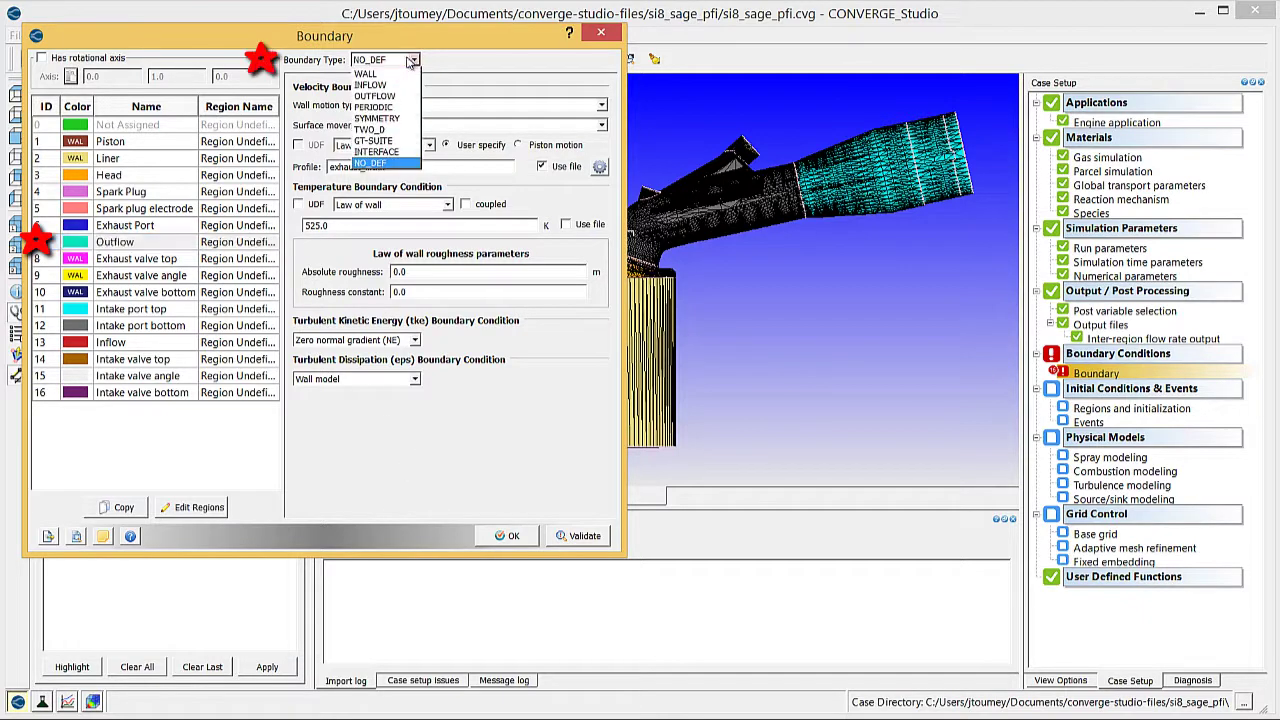
{"action": "left_click", "coordinate": [375, 96]}
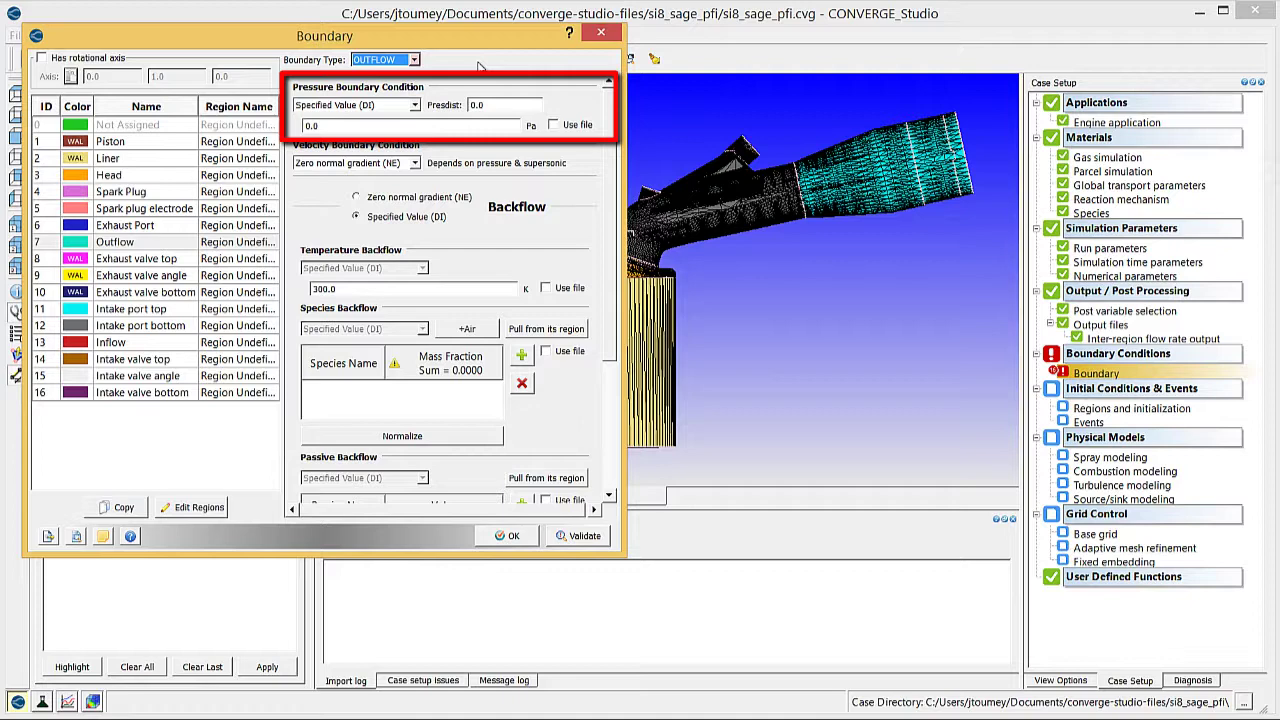
{"action": "left_click_drag", "start_coordinate": [400, 125], "coordinate": [288, 120]}
{"action": "type", "text": "101325"}
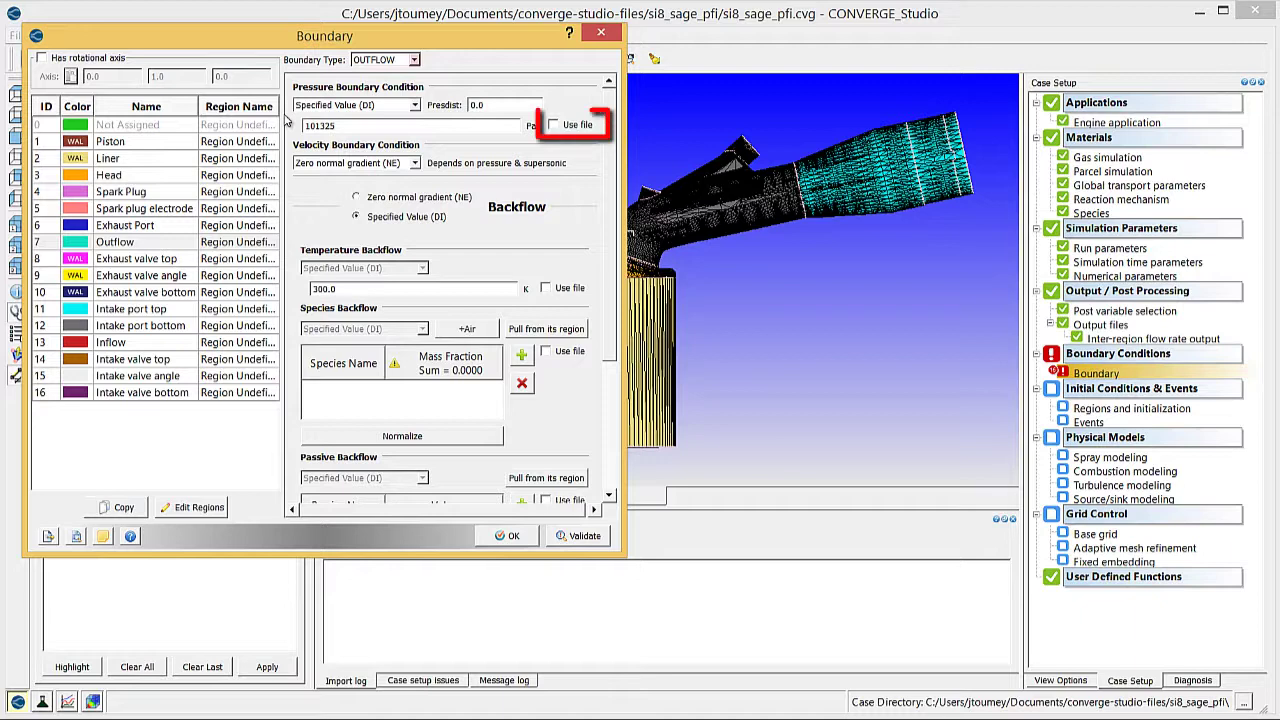
Step: Switch the Outflow pressure to a file-based temporal profile of type CYCLIC with a period of 720
{"action": "left_click", "coordinate": [553, 124]}
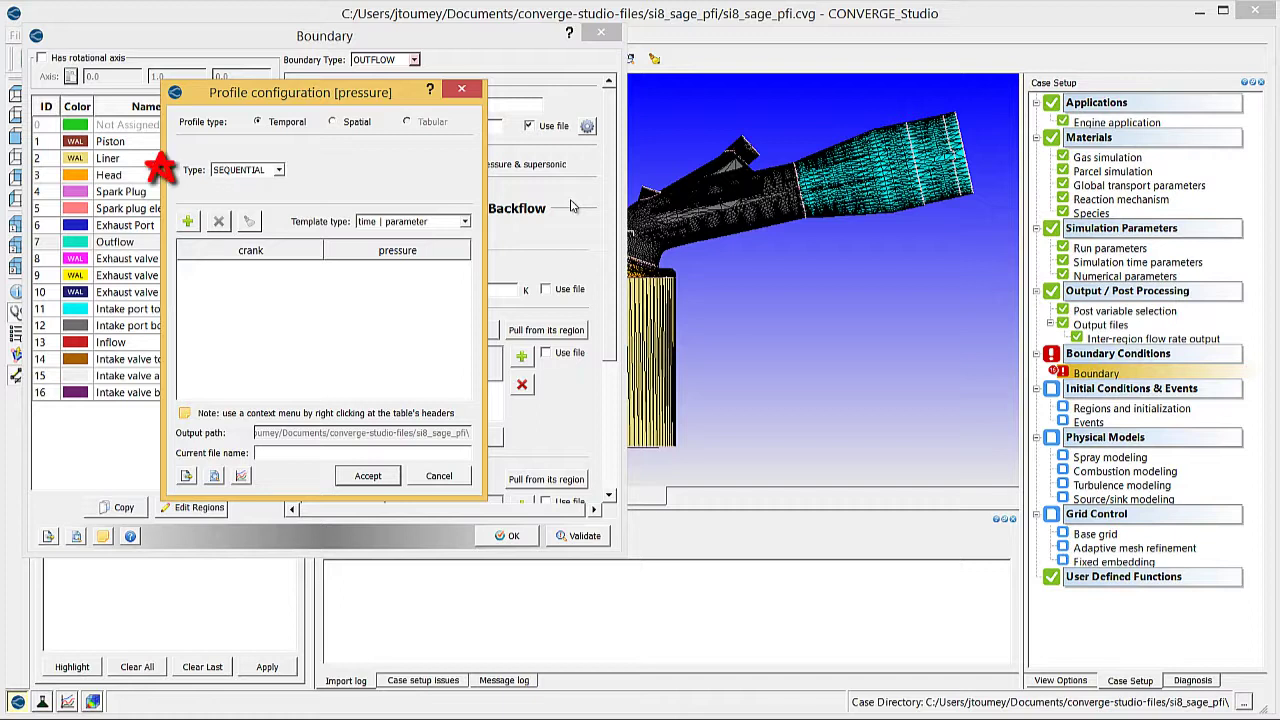
{"action": "left_click", "coordinate": [255, 170]}
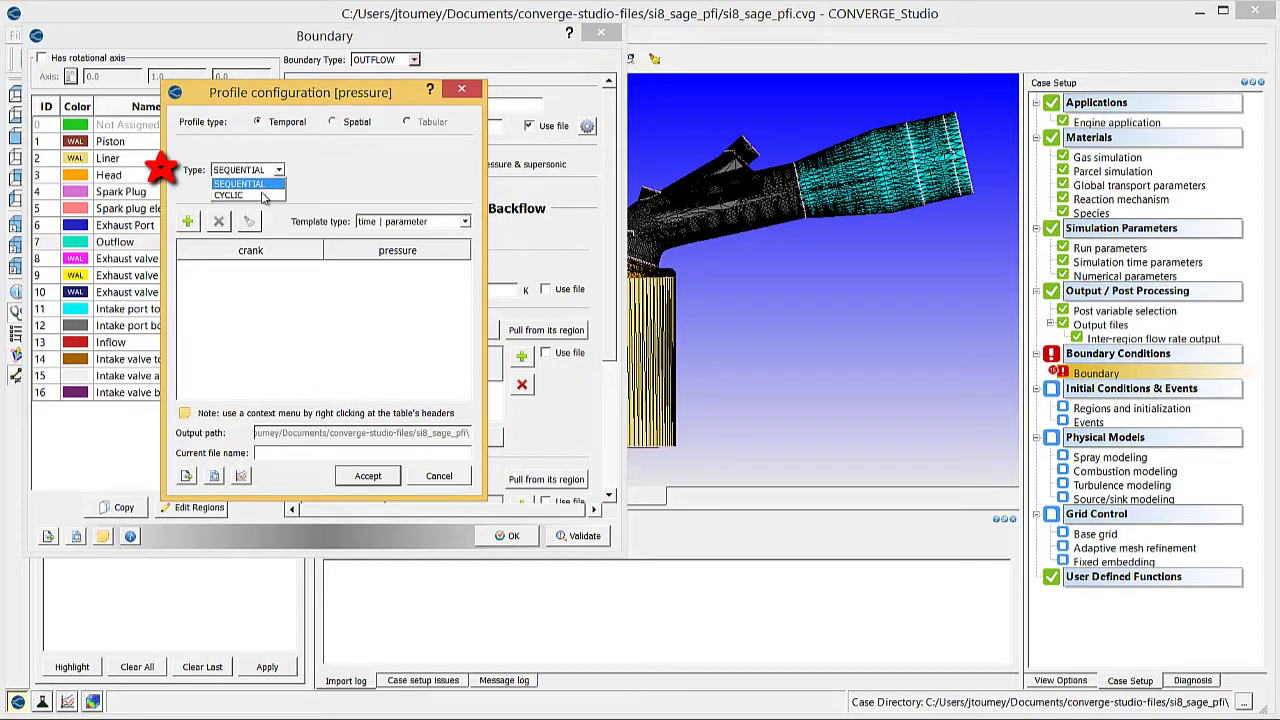
{"action": "left_click", "coordinate": [262, 195]}
{"action": "left_click", "coordinate": [408, 169]}
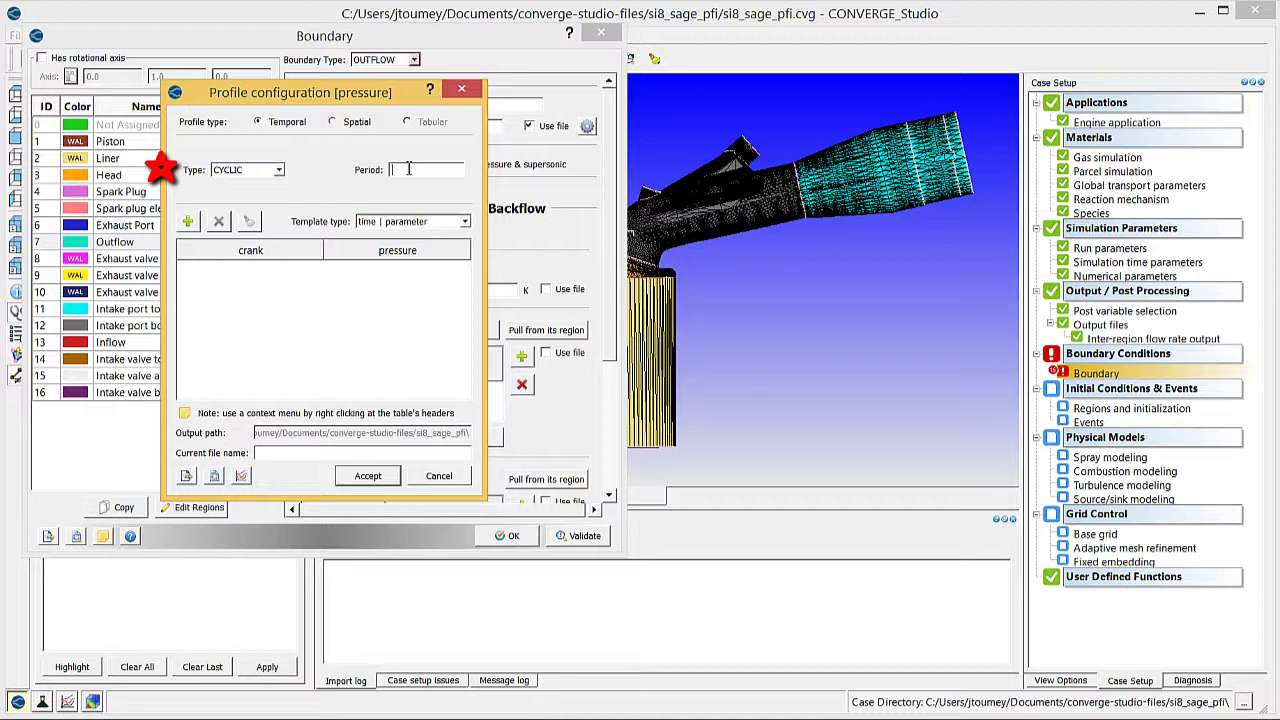
{"action": "type", "text": "72"}
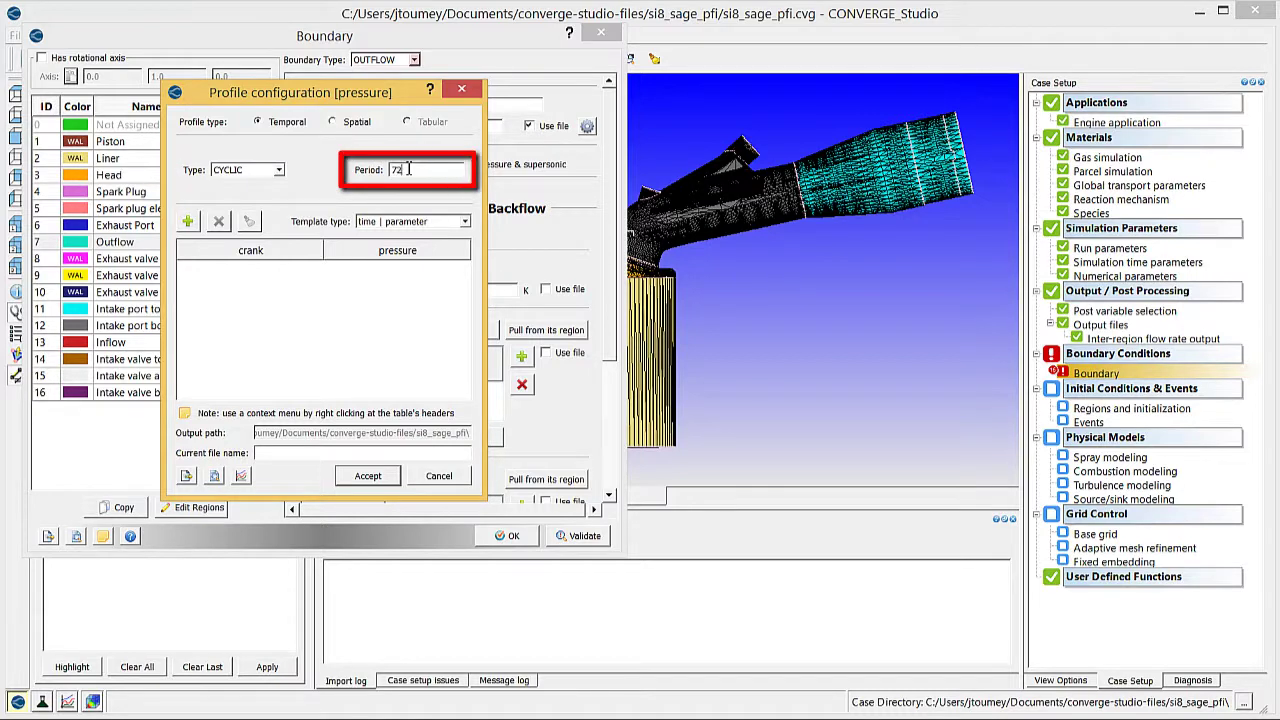
{"action": "type", "text": "0"}
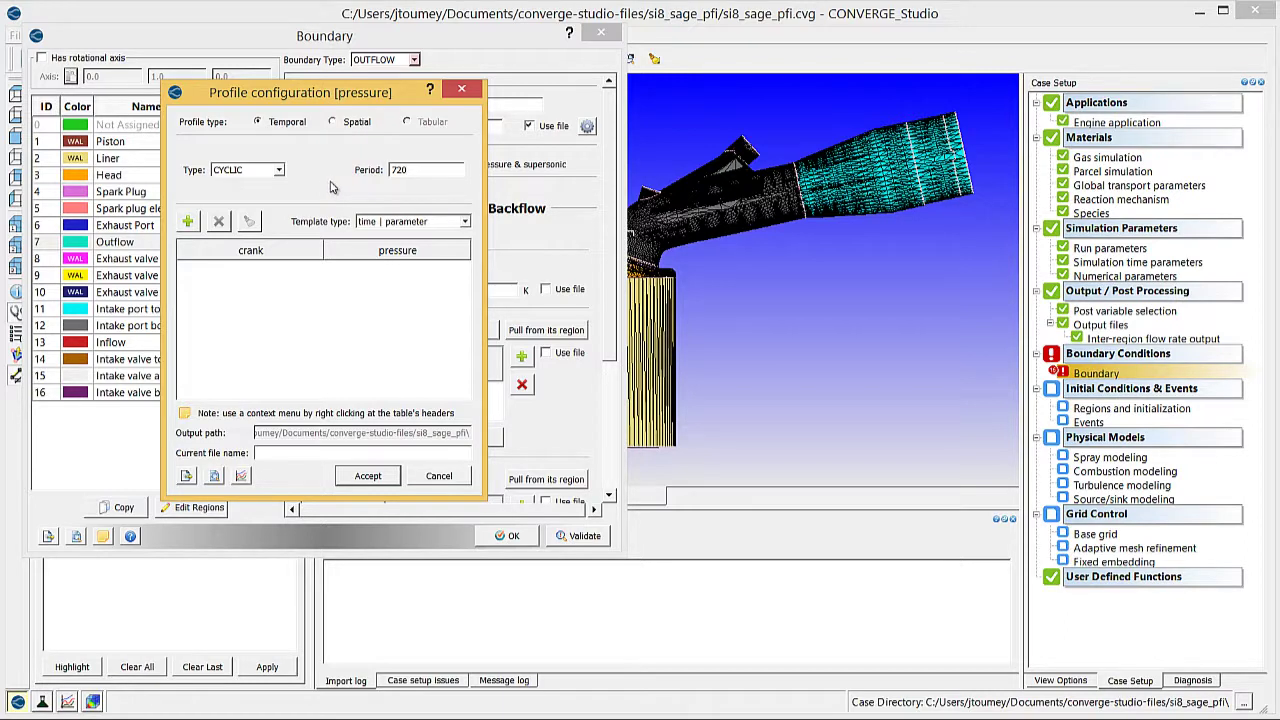
Step: Add two rows to the pressure profile table and set the first to crank 0 with pressure 101325
{"action": "left_click", "coordinate": [191, 222]}
{"action": "left_click", "coordinate": [191, 222]}
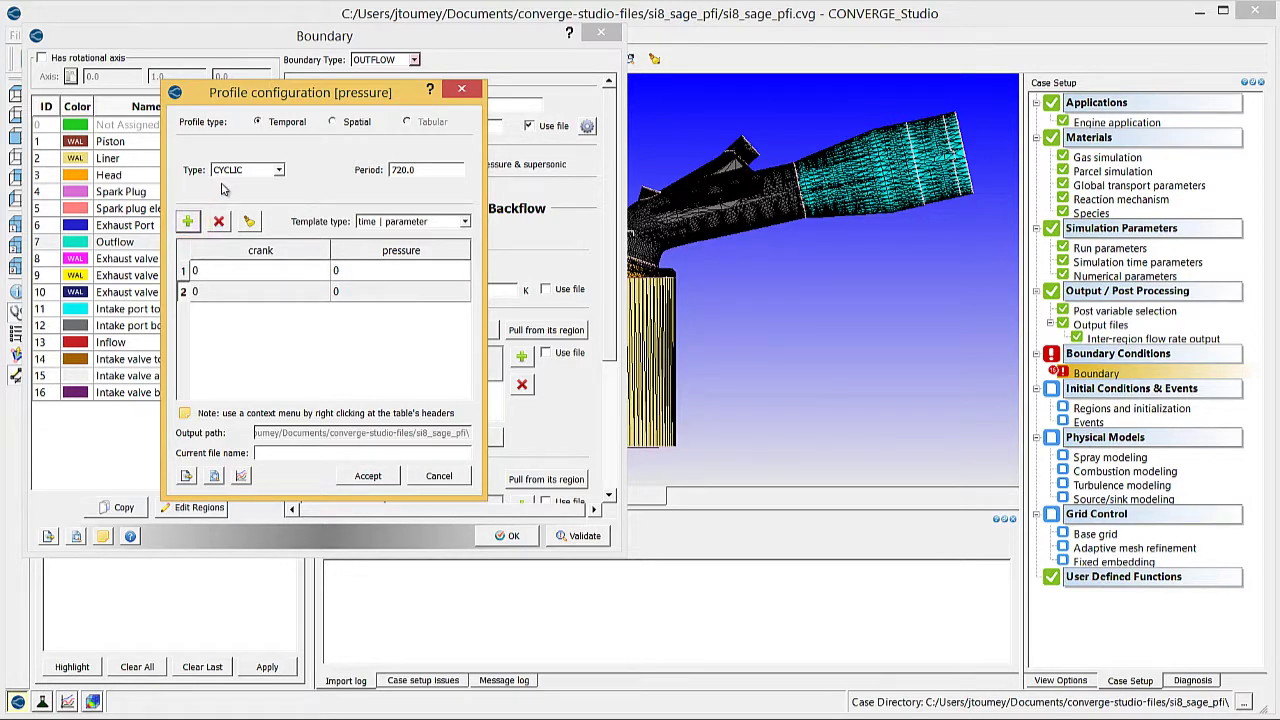
{"action": "left_click", "coordinate": [214, 272]}
{"action": "double_click", "coordinate": [215, 271]}
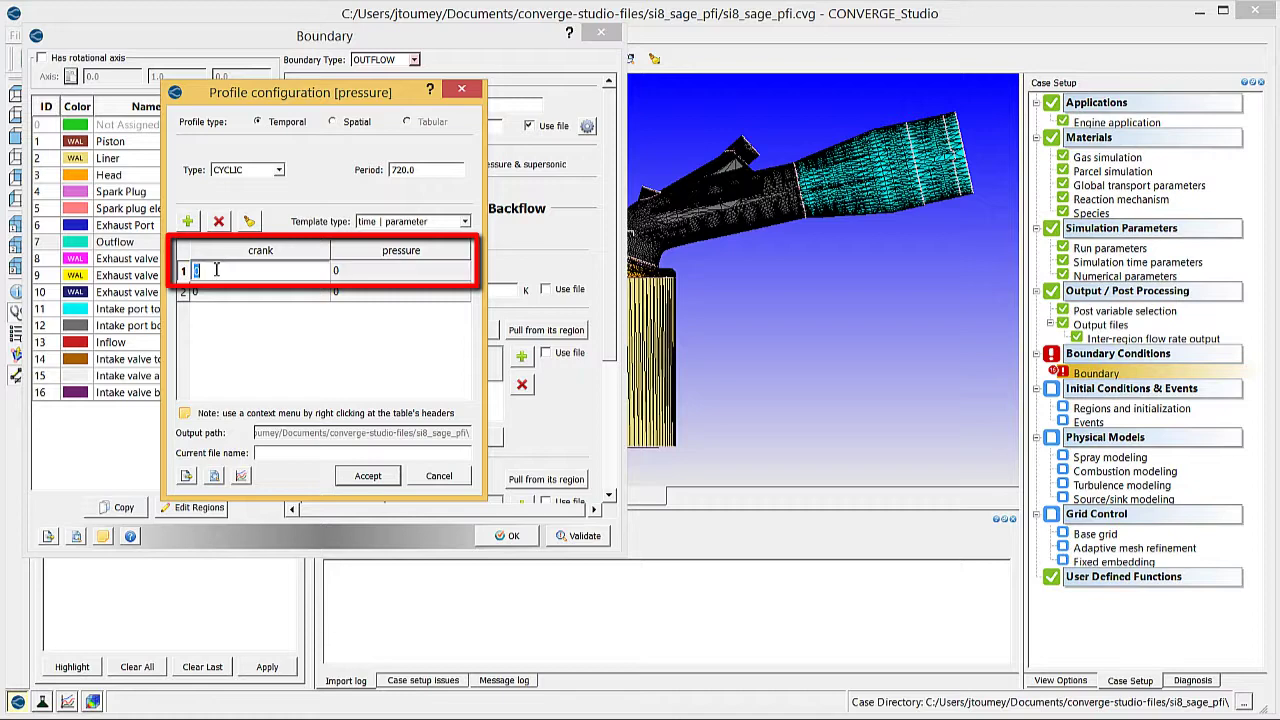
{"action": "double_click", "coordinate": [351, 270]}
{"action": "type", "text": "1"}
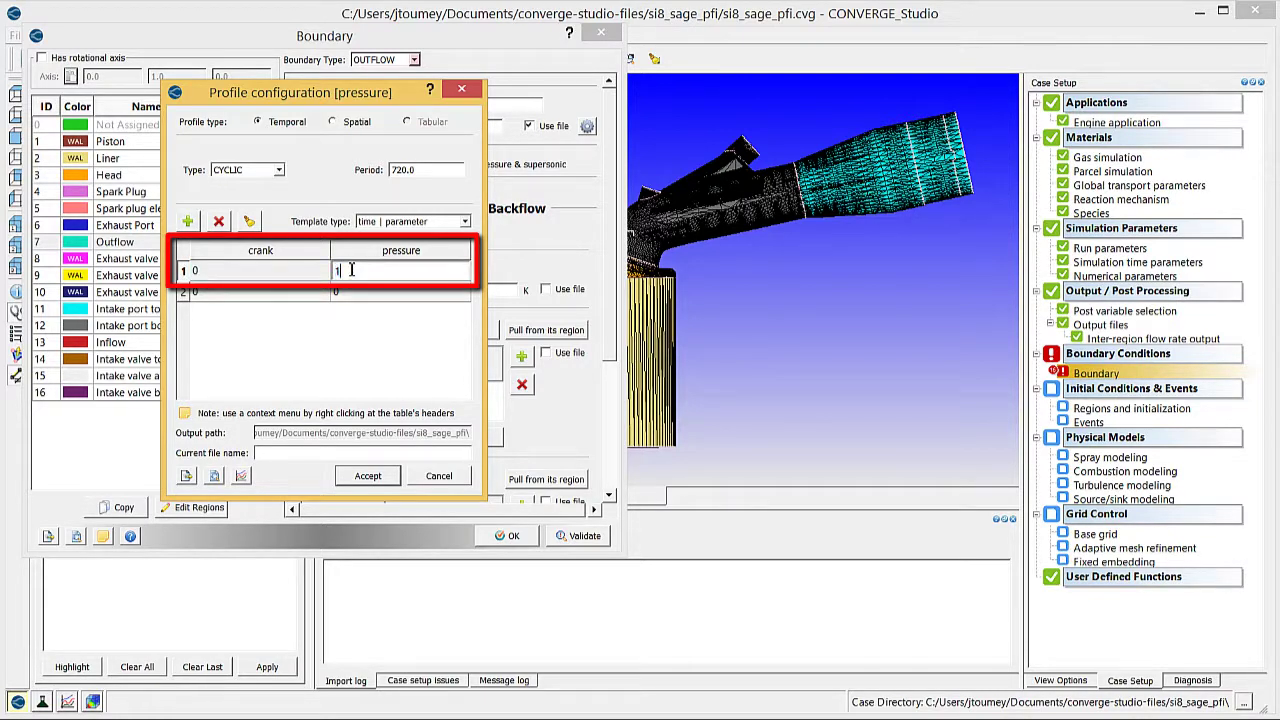
{"action": "type", "text": "01325"}
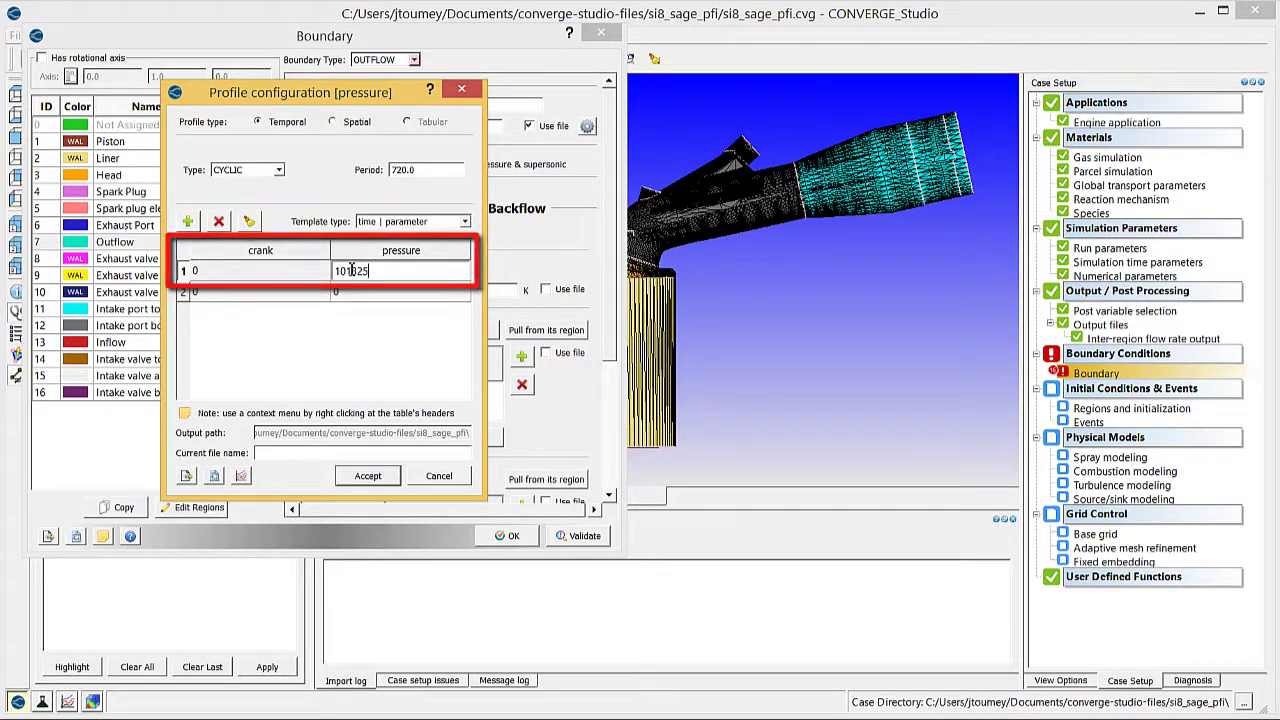
Step: Set the second row of the pressure profile to crank 720 with pressure 101325
{"action": "double_click", "coordinate": [256, 291]}
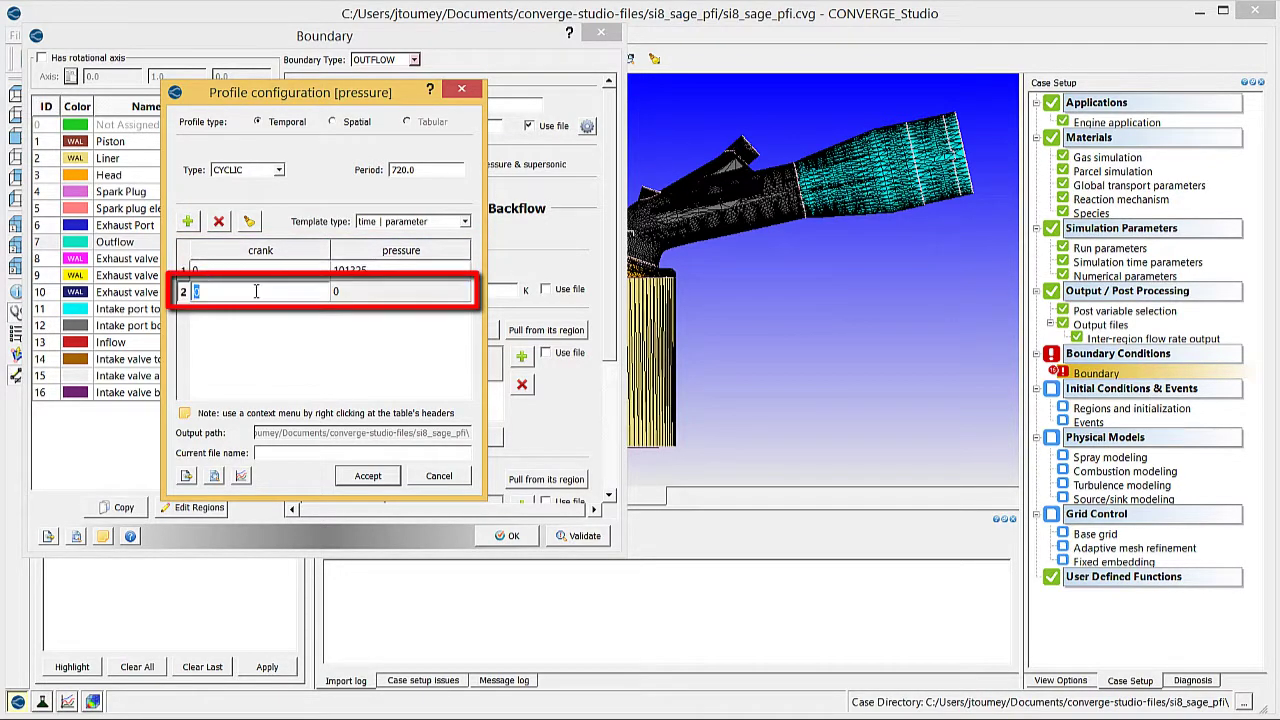
{"action": "type", "text": "720"}
{"action": "double_click", "coordinate": [394, 291]}
{"action": "type", "text": "1"}
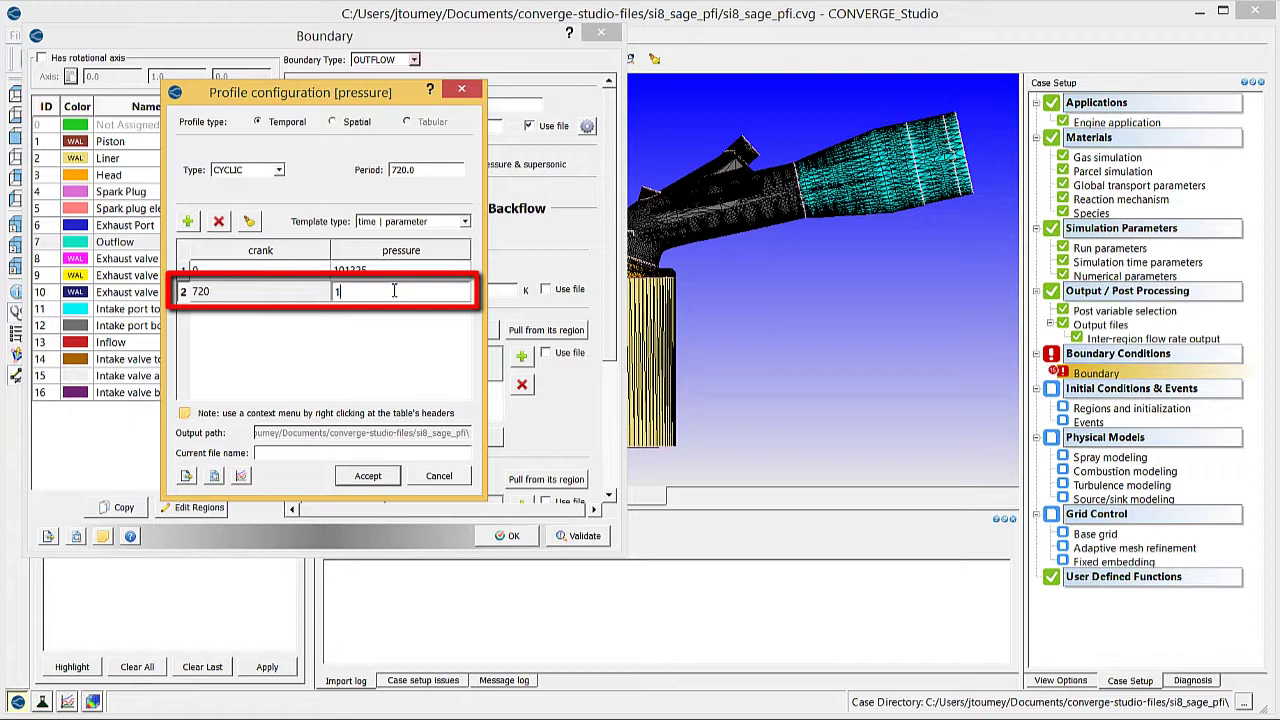
{"action": "type", "text": "01325"}
{"action": "left_click", "coordinate": [432, 344]}
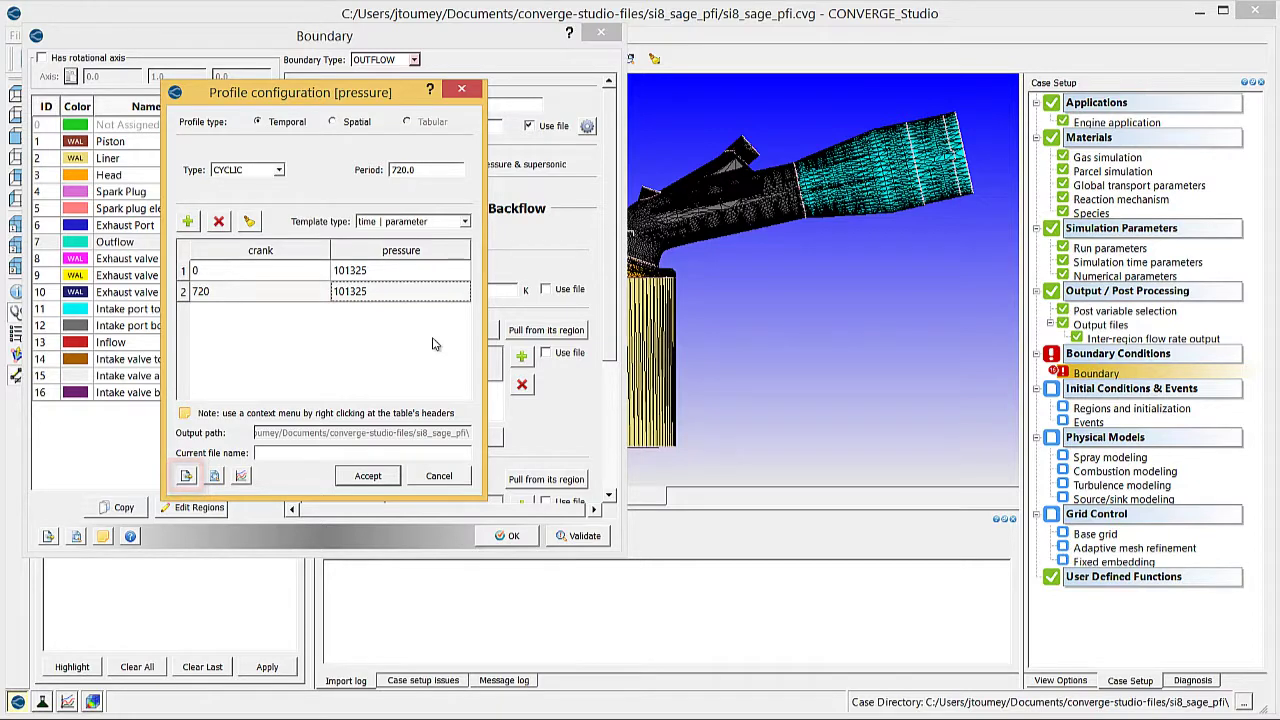
Step: Name the pressure profile file outflow_pressure.in and accept the profile
{"action": "left_click", "coordinate": [354, 453]}
{"action": "type", "text": "cutflow"}
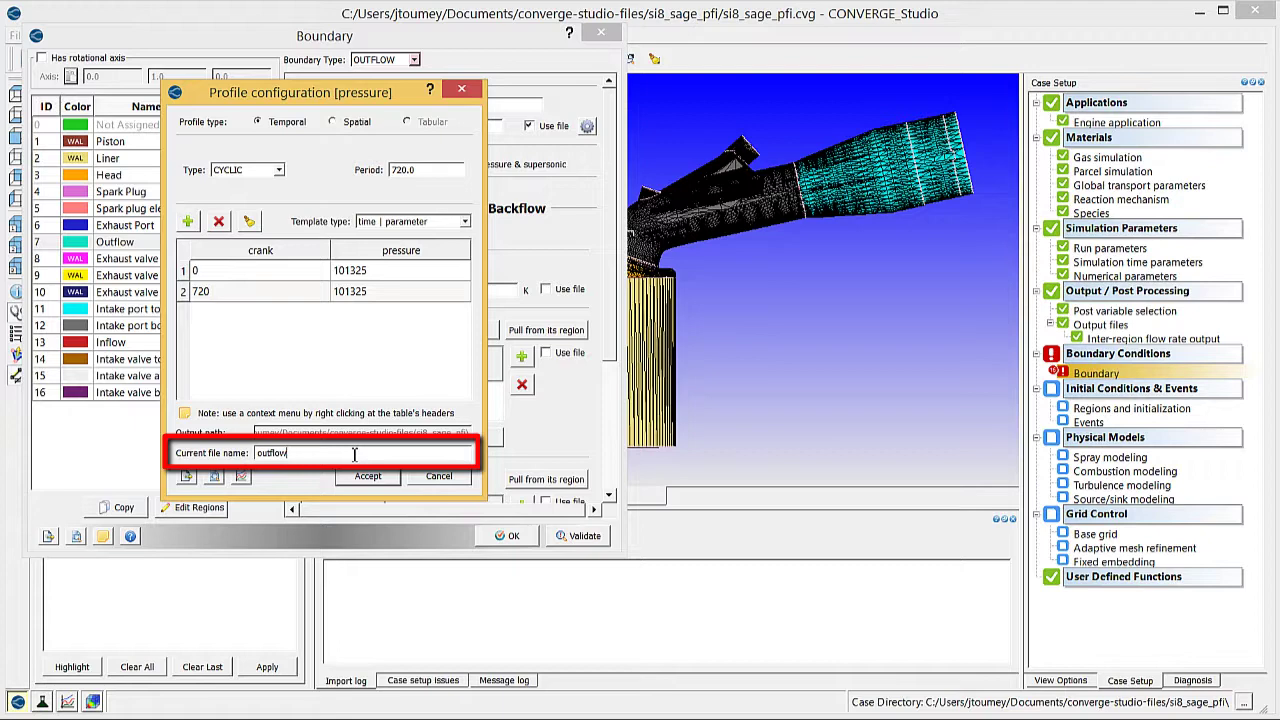
{"action": "type", "text": "_pressure.in"}
{"action": "left_click", "coordinate": [360, 477]}
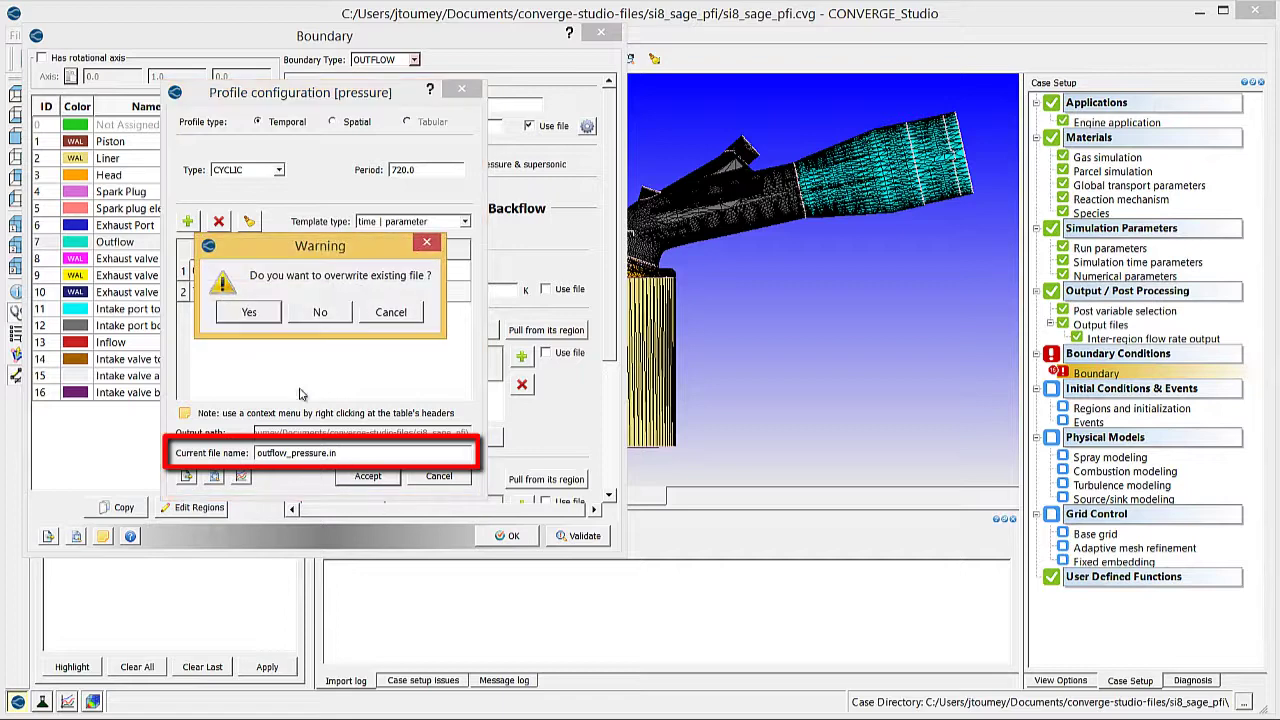
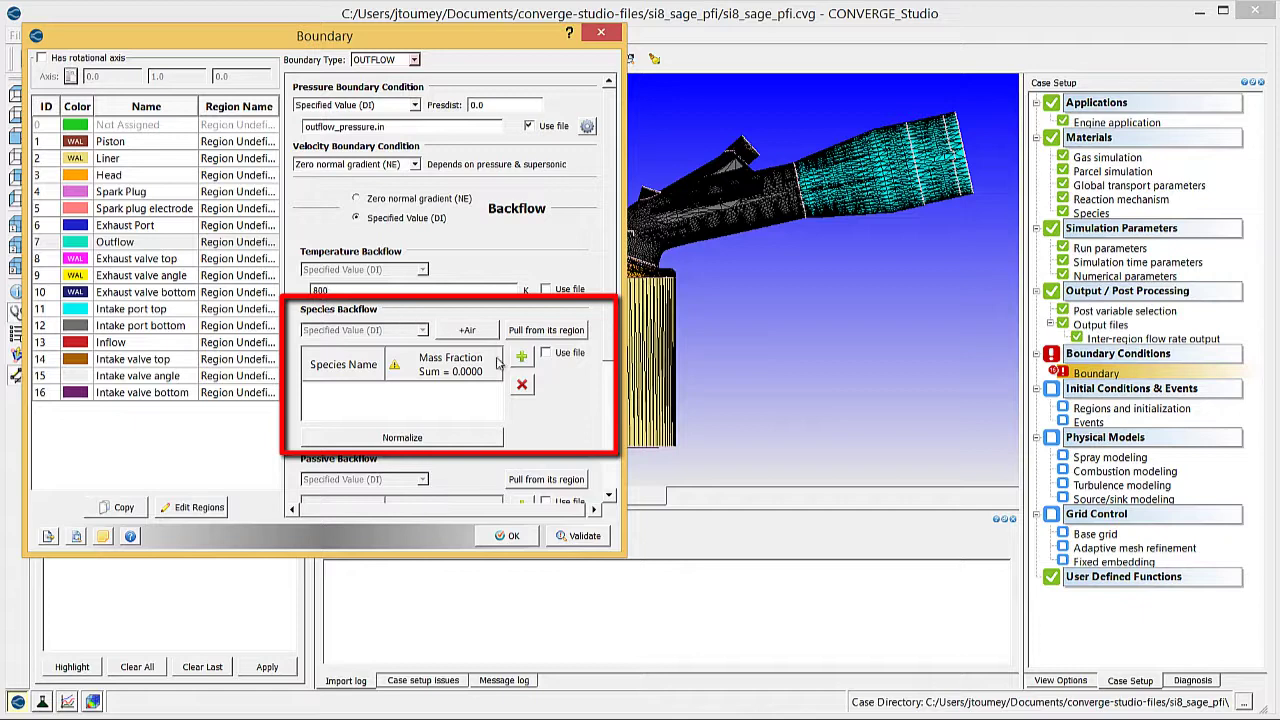
Step: Add three species rows to the Outflow species backflow and set the first to N2 with mass fraction 0.71913
{"action": "left_click", "coordinate": [521, 358]}
{"action": "left_click", "coordinate": [521, 358]}
{"action": "left_click", "coordinate": [521, 358]}
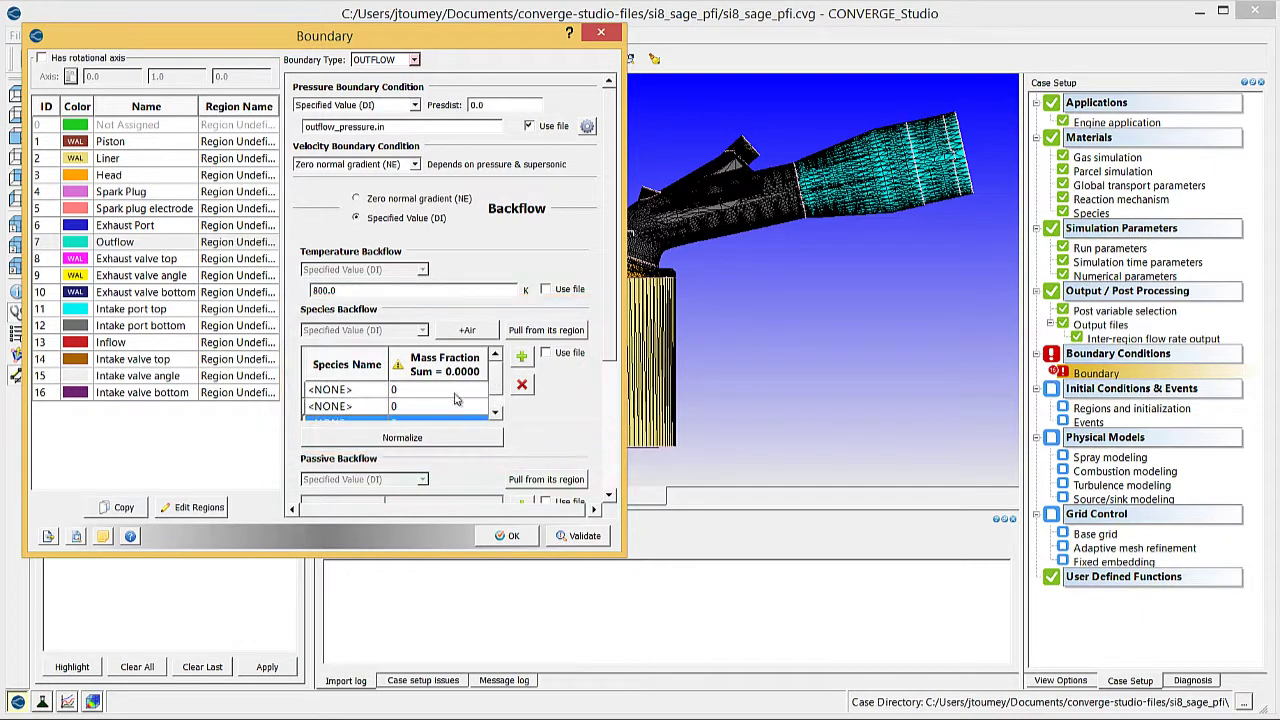
{"action": "scroll", "coordinate": [345, 405], "scroll_direction": "down", "scroll_amount": 1}
{"action": "left_click", "coordinate": [346, 390]}
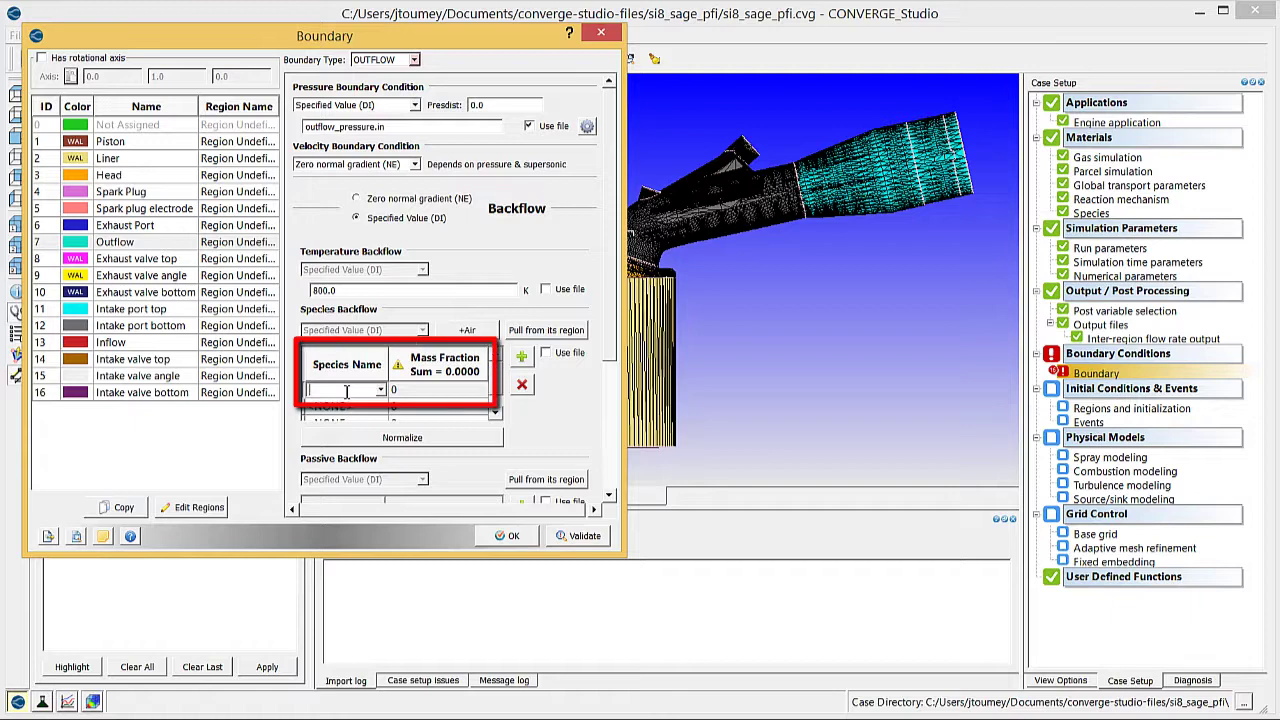
{"action": "type", "text": "N2"}
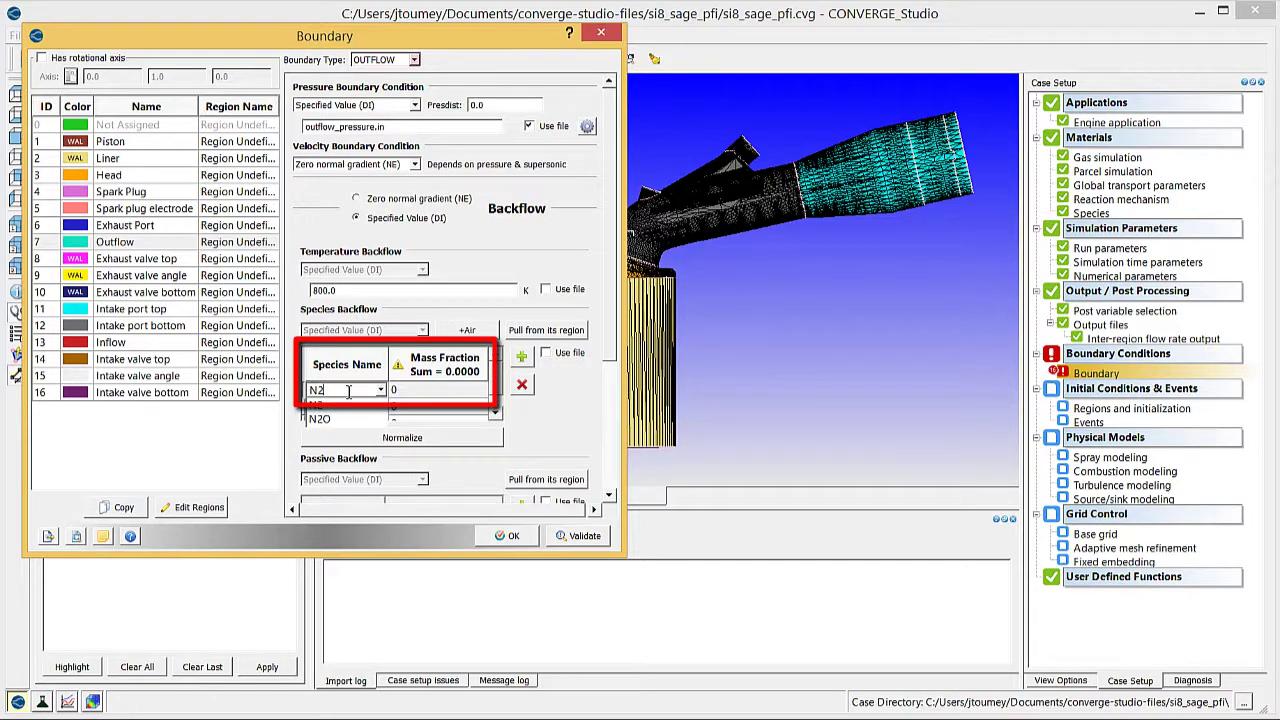
{"action": "left_click", "coordinate": [416, 390]}
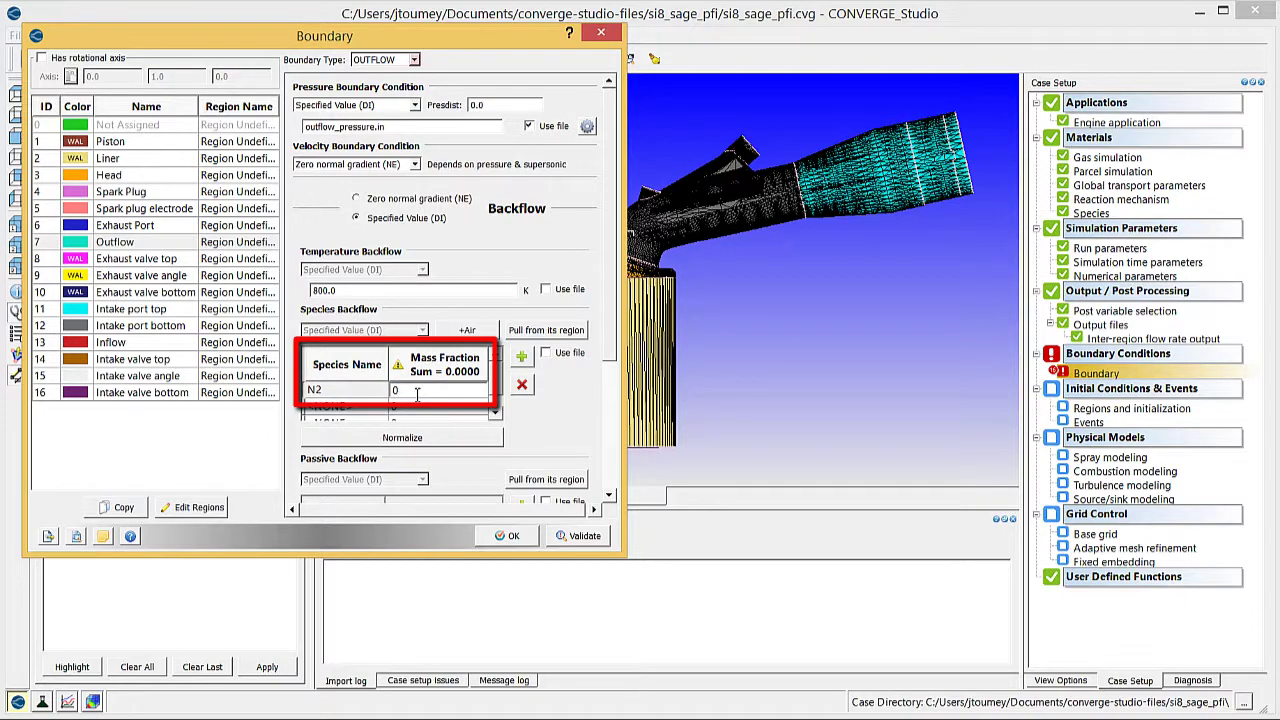
{"action": "type", "text": ".71913"}
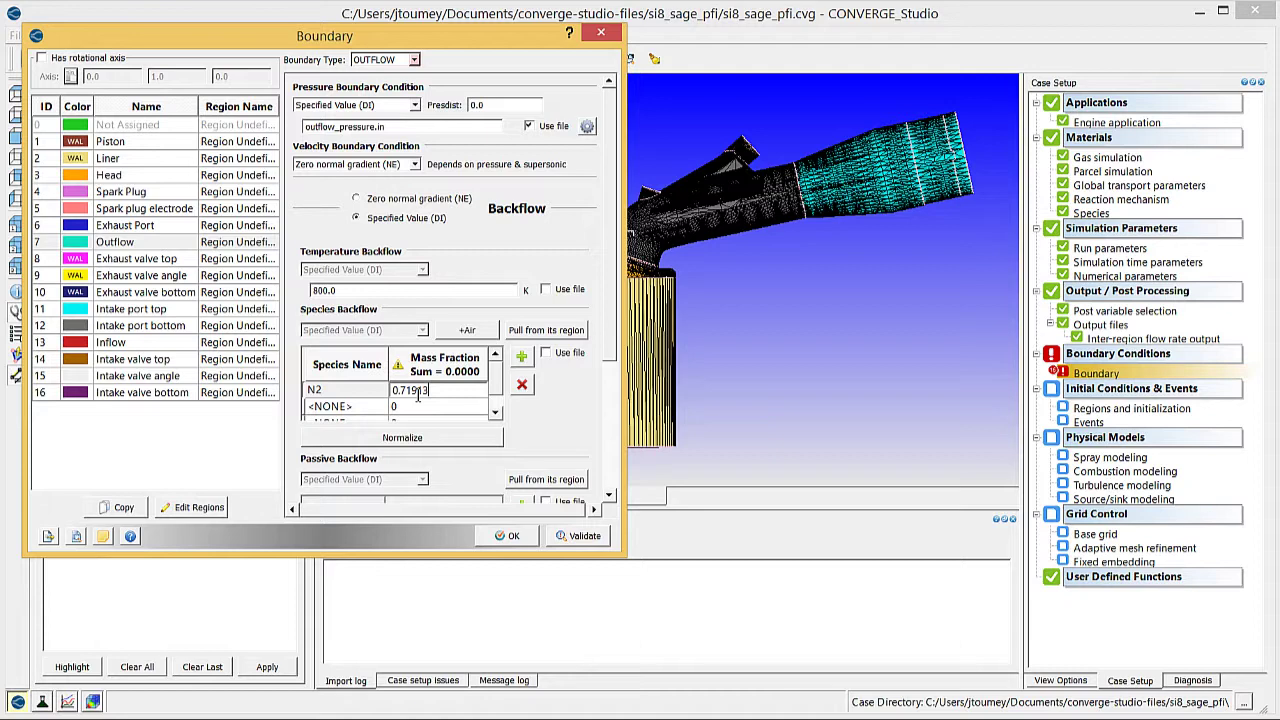
Step: Set the second backflow species to CO2 with a mass fraction of 0.19235
{"action": "left_click", "coordinate": [349, 406]}
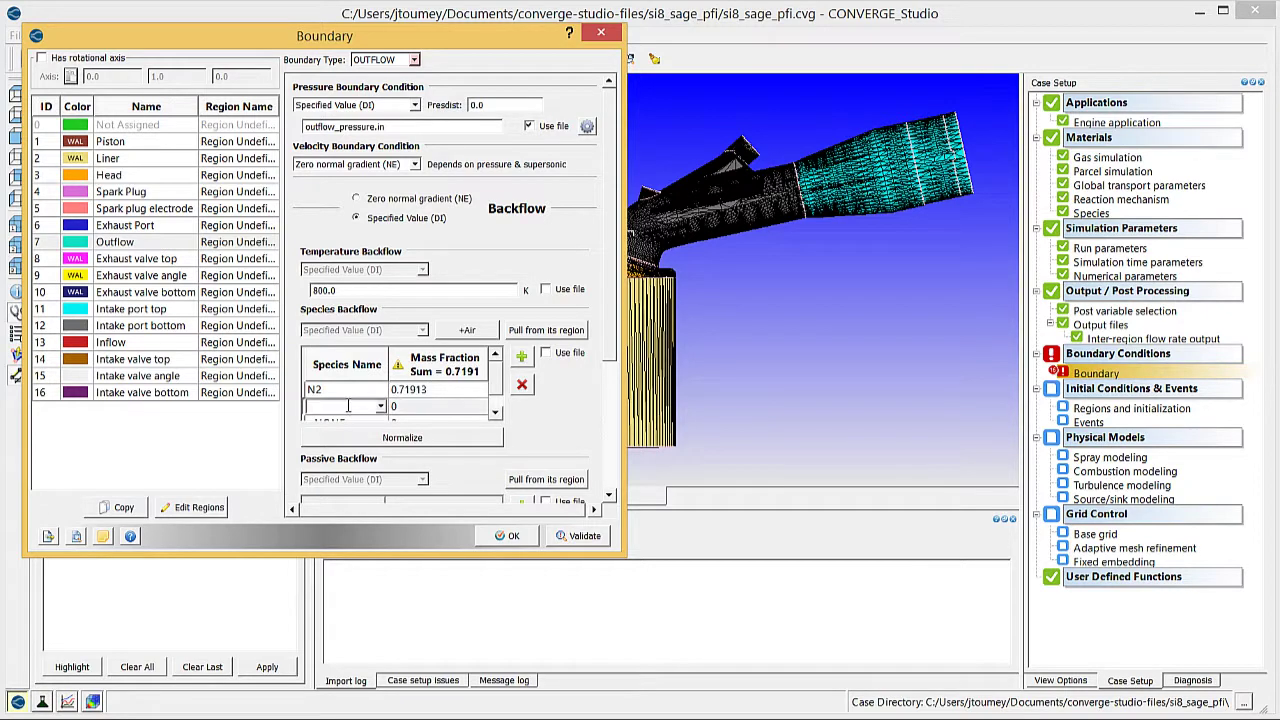
{"action": "type", "text": "CO2"}
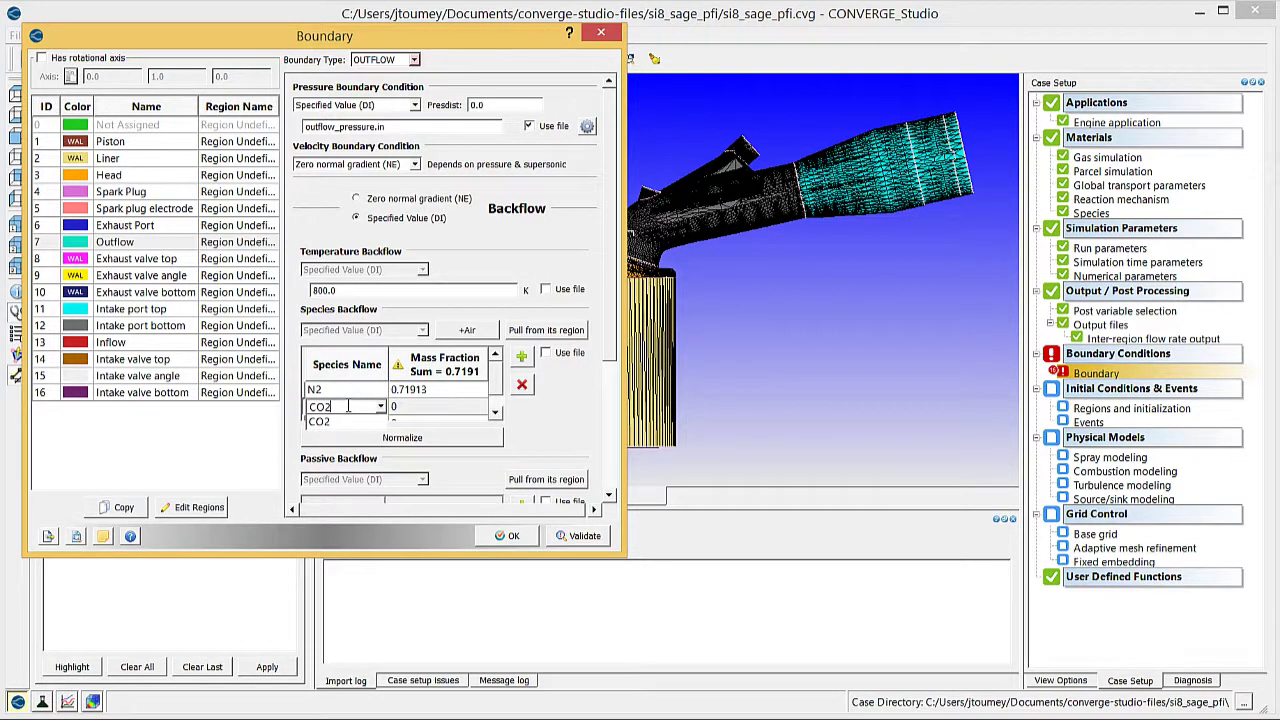
{"action": "left_click", "coordinate": [418, 407]}
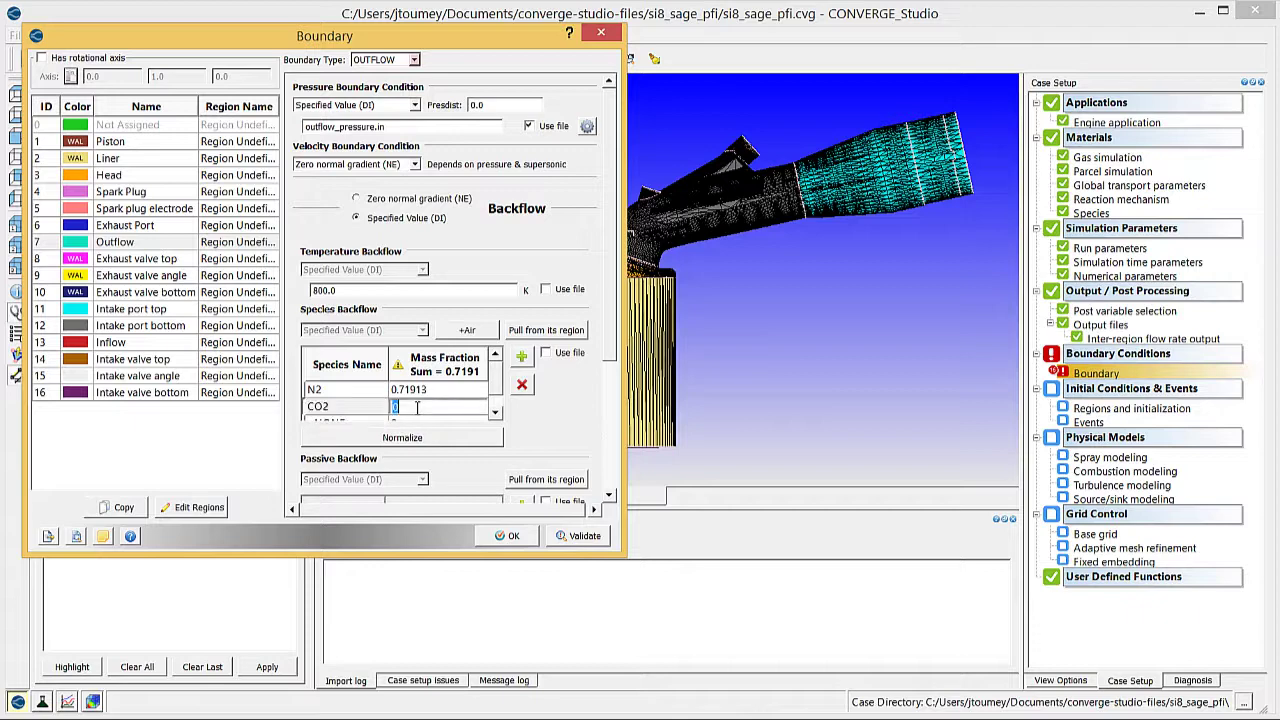
{"action": "type", "text": ".19285"}
Step: Set the third backflow species to H2O with a mass fraction of 0.08852
{"action": "left_click", "coordinate": [496, 382]}
{"action": "left_click", "coordinate": [373, 412]}
{"action": "type", "text": "H2O"}
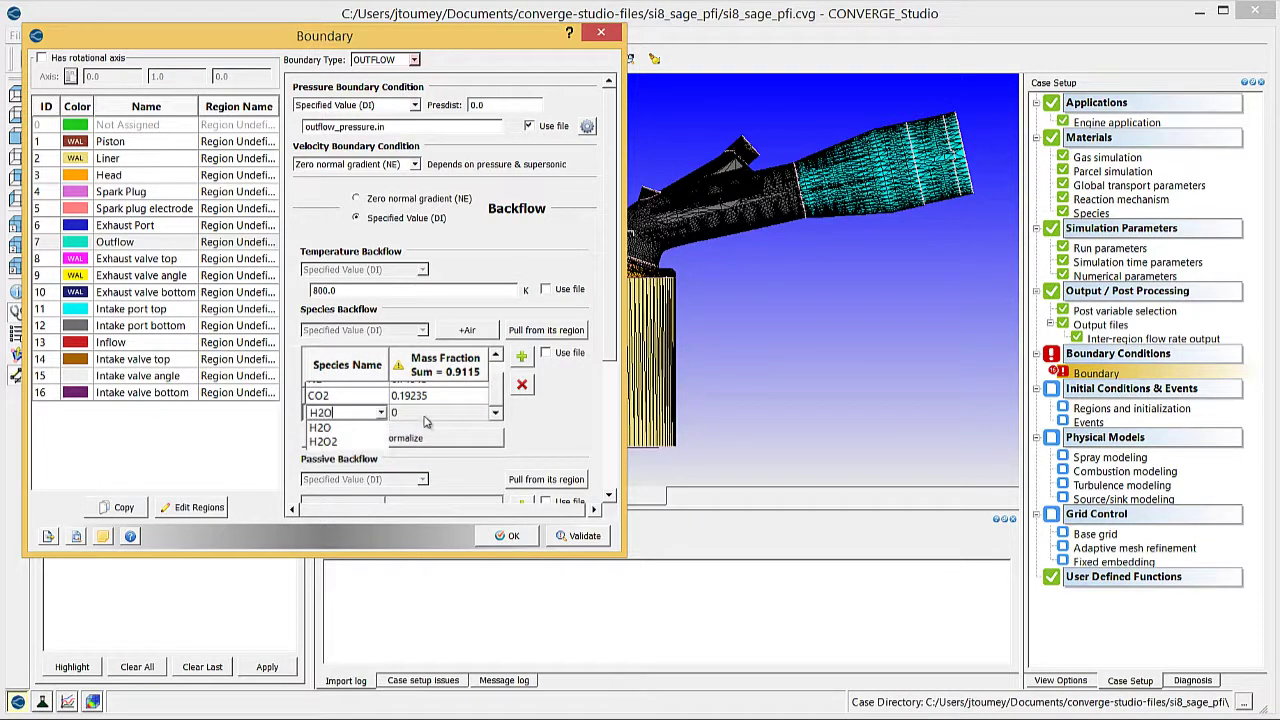
{"action": "left_click", "coordinate": [423, 413]}
{"action": "type", "text": ".0885"}
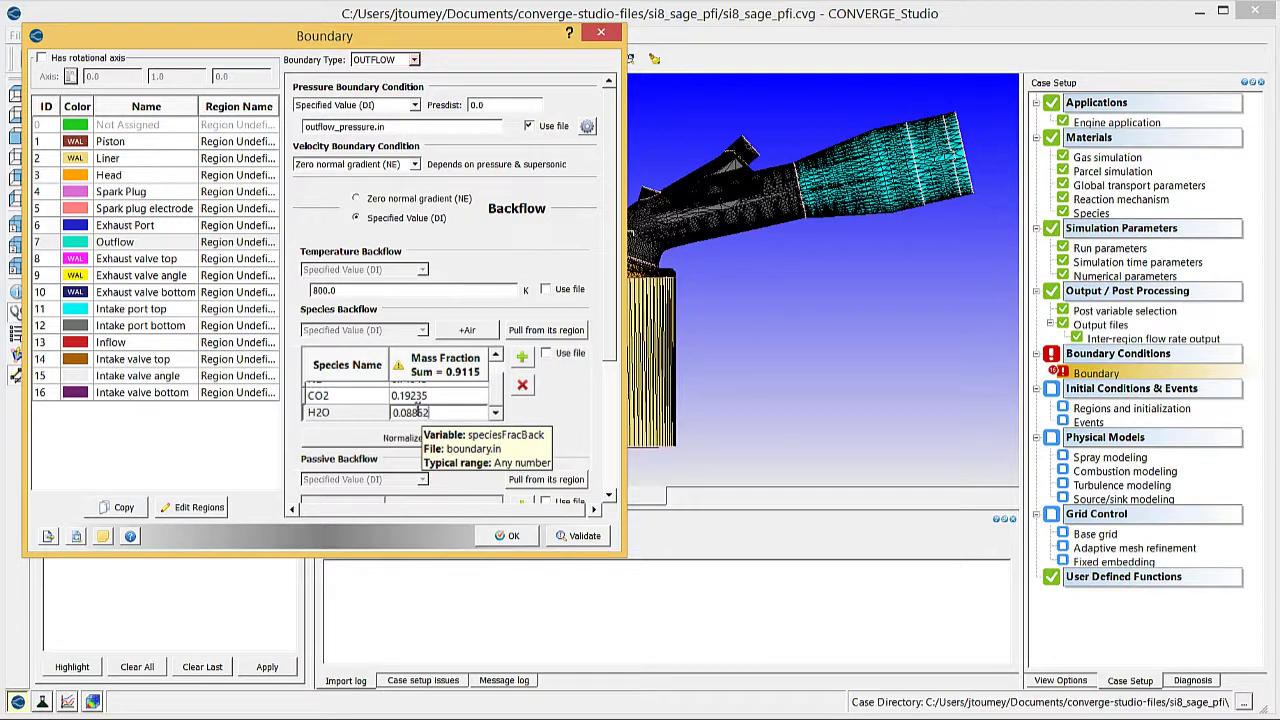
{"action": "type", "text": "2"}
{"action": "key", "text": "Return"}
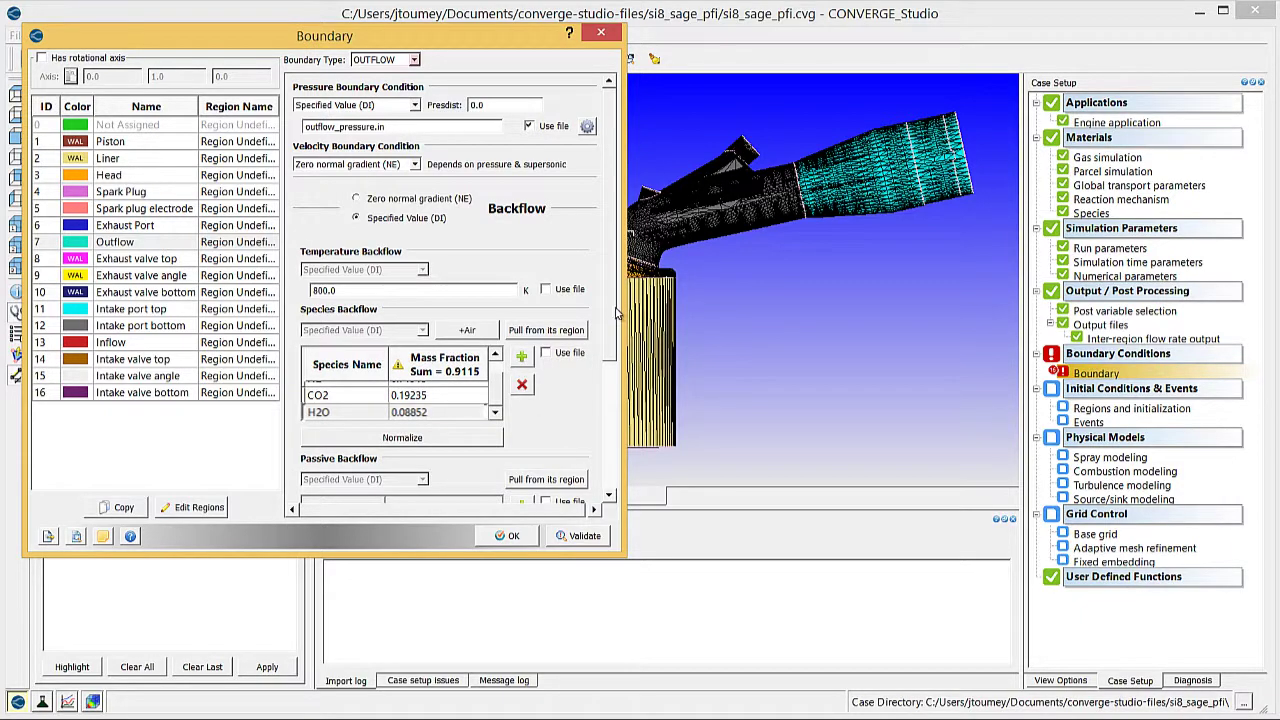
Step: Add the passive EXHAUST with a value of 1 to the Outflow passive backflow
{"action": "scroll", "coordinate": [612, 320], "scroll_direction": "down", "scroll_amount": 3}
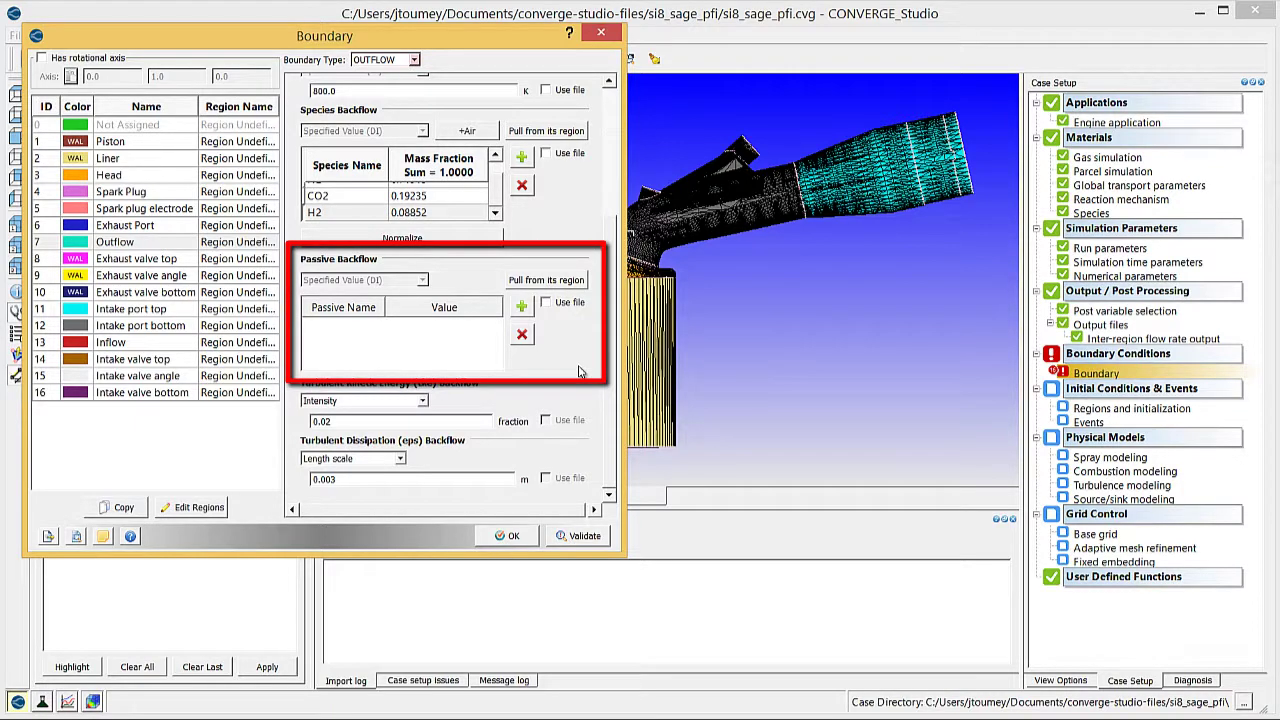
{"action": "left_click", "coordinate": [521, 307]}
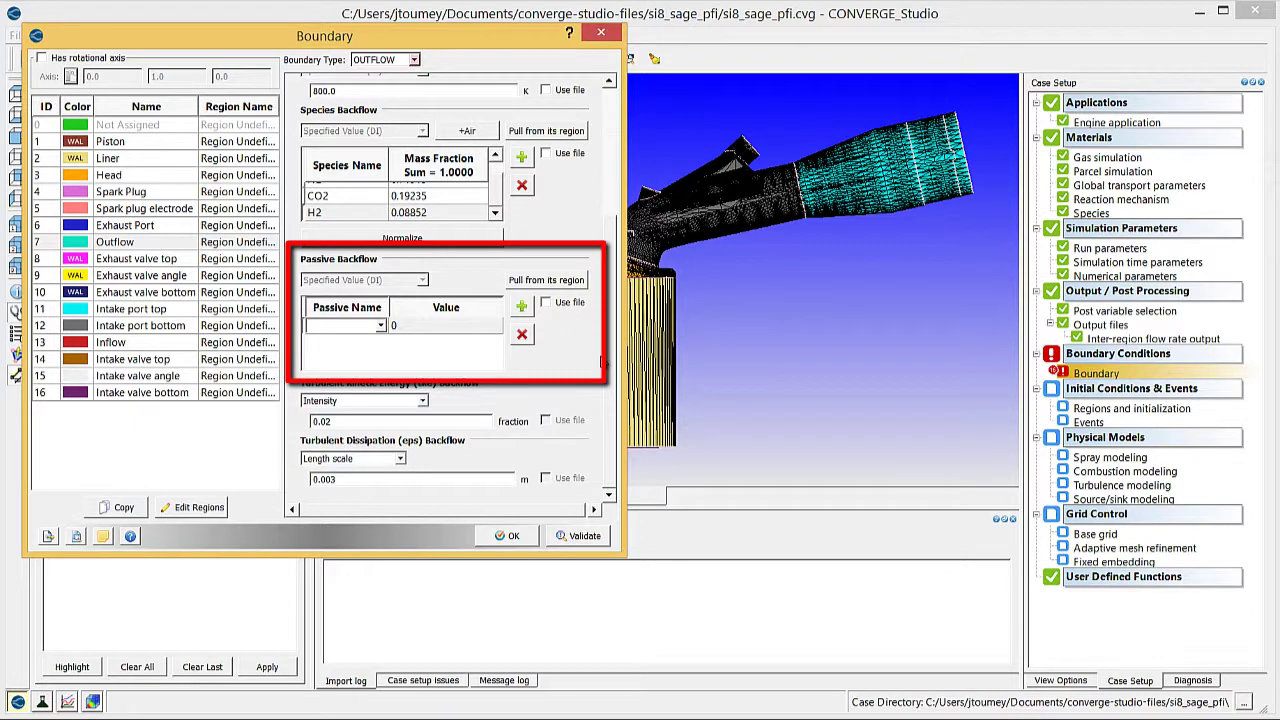
{"action": "type", "text": "EXHAUST"}
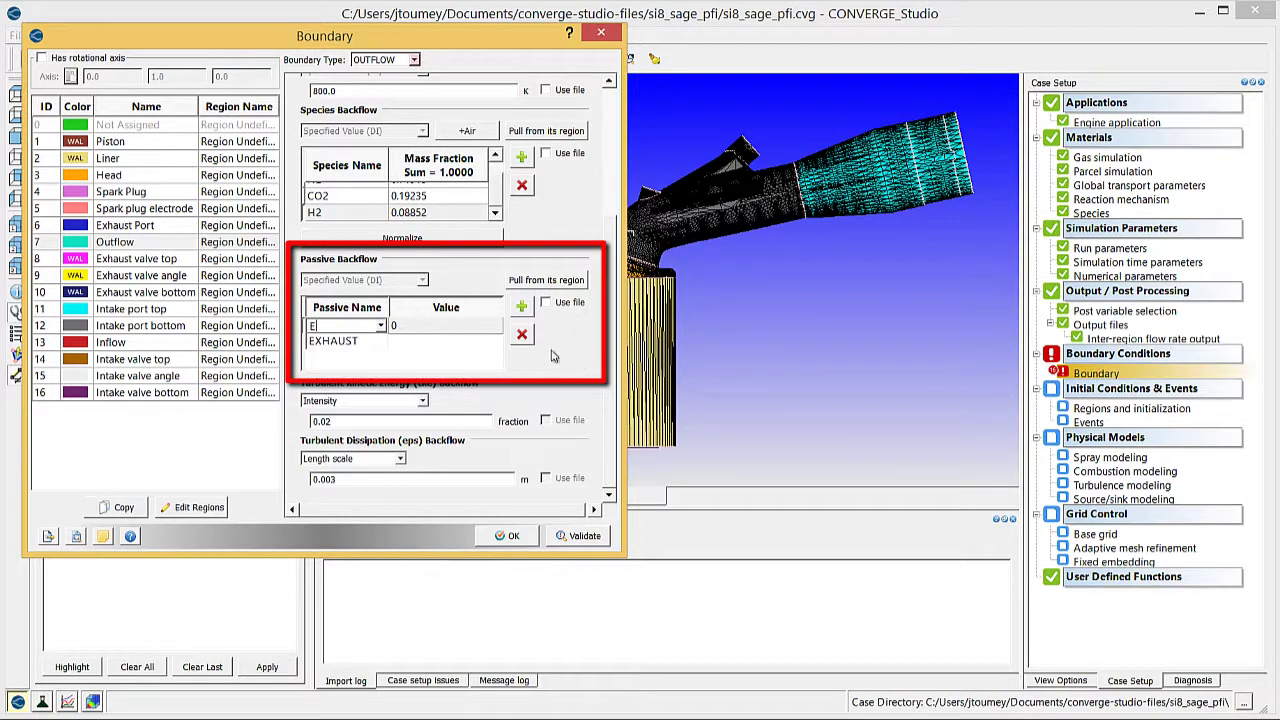
{"action": "double_click", "coordinate": [432, 328]}
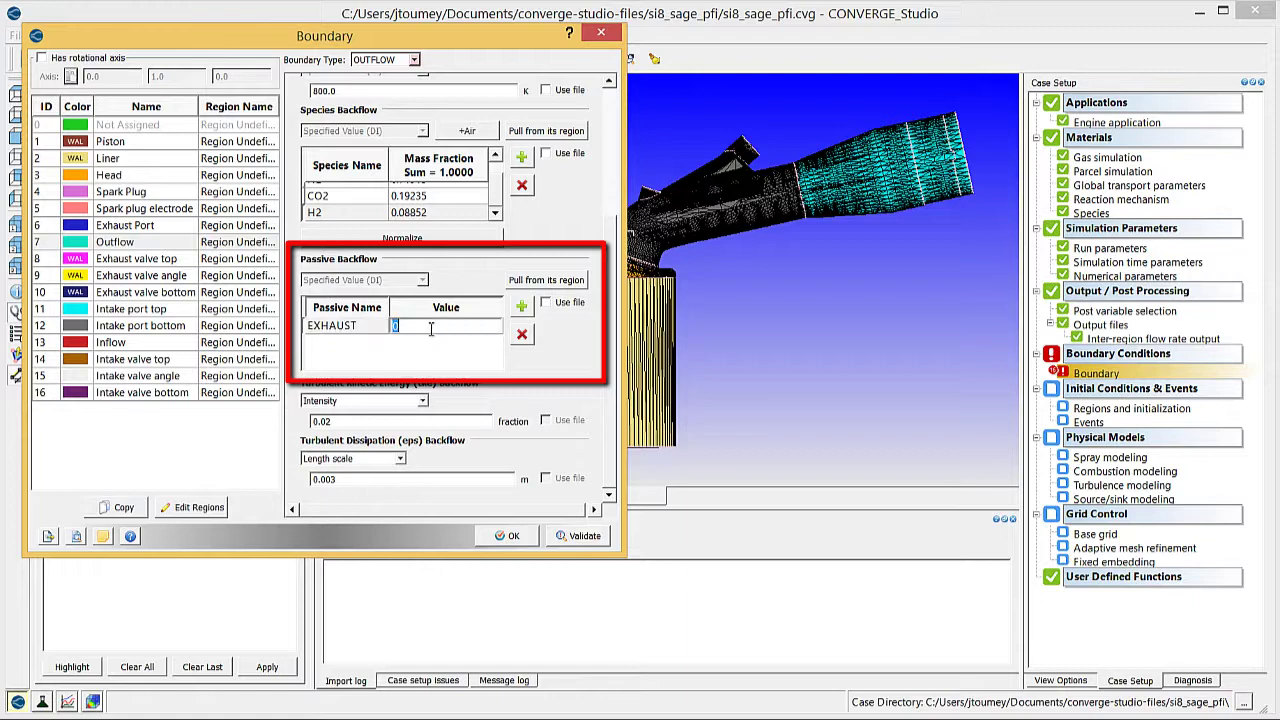
{"action": "type", "text": "1"}
{"action": "key", "text": "Return"}
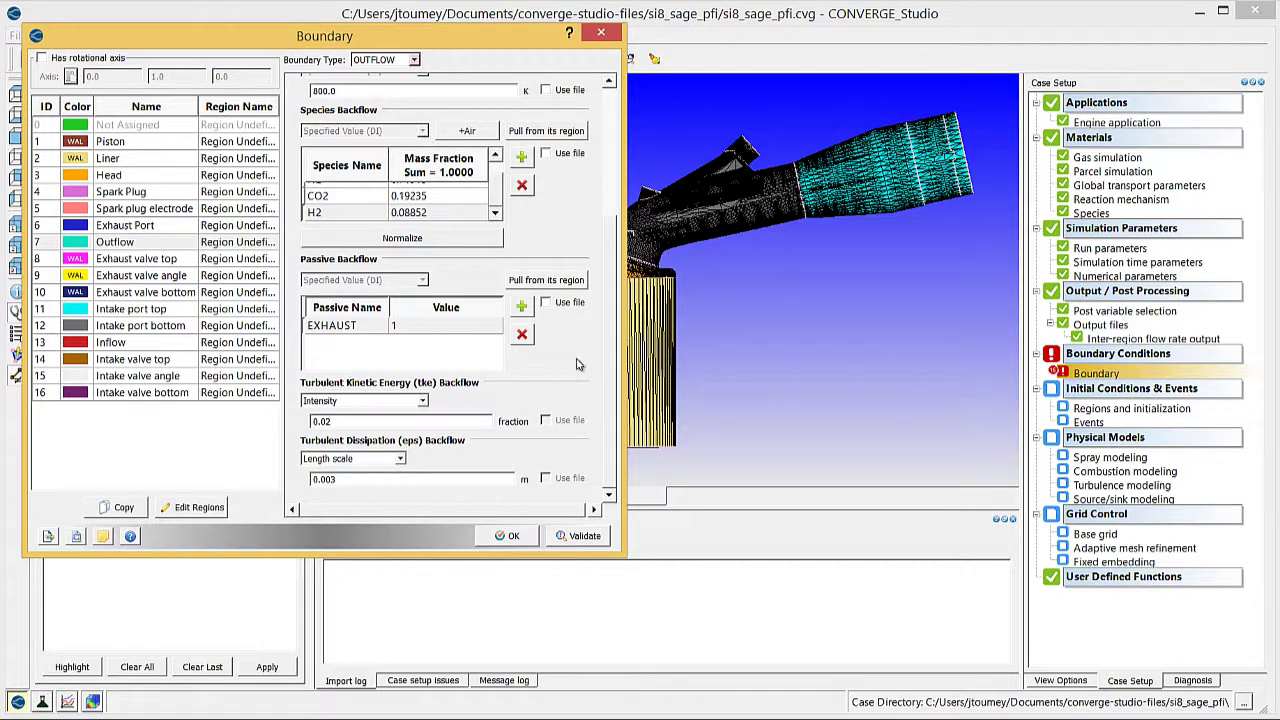
Step: Set the boundary type of the Inflow boundary to INFLOW
{"action": "left_click", "coordinate": [40, 342]}
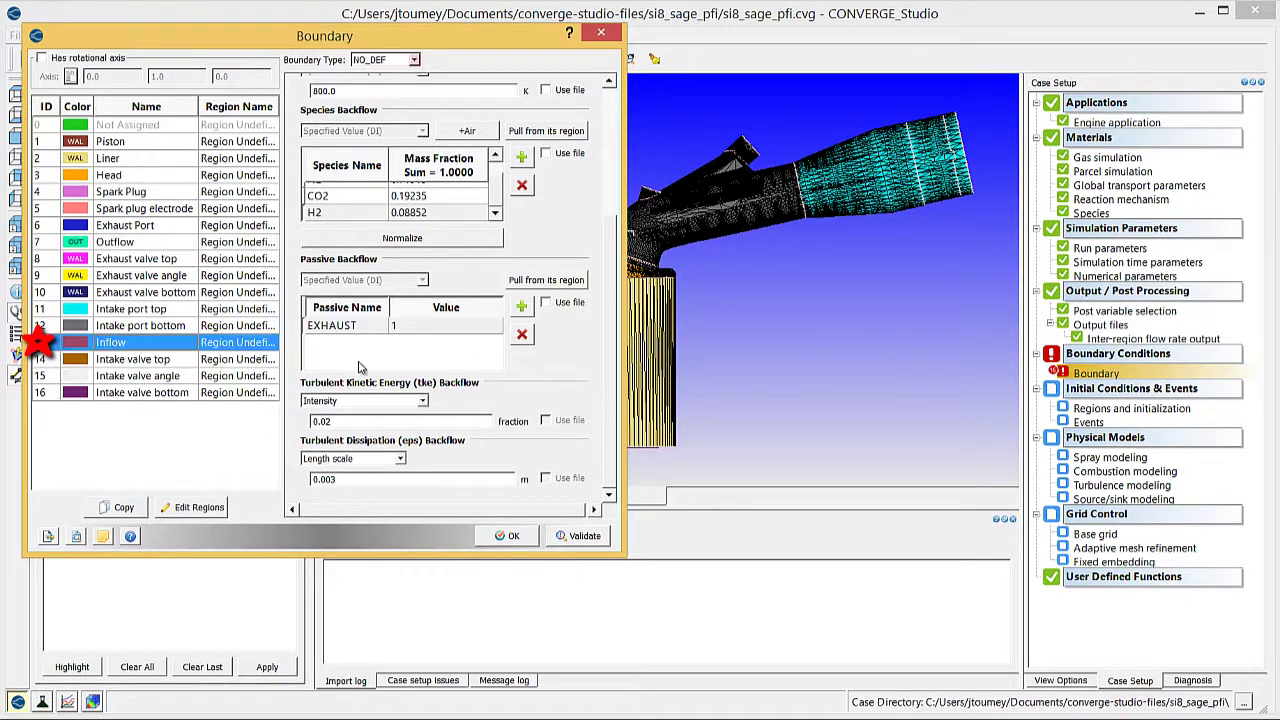
{"action": "left_click_drag", "start_coordinate": [618, 368], "coordinate": [624, 198]}
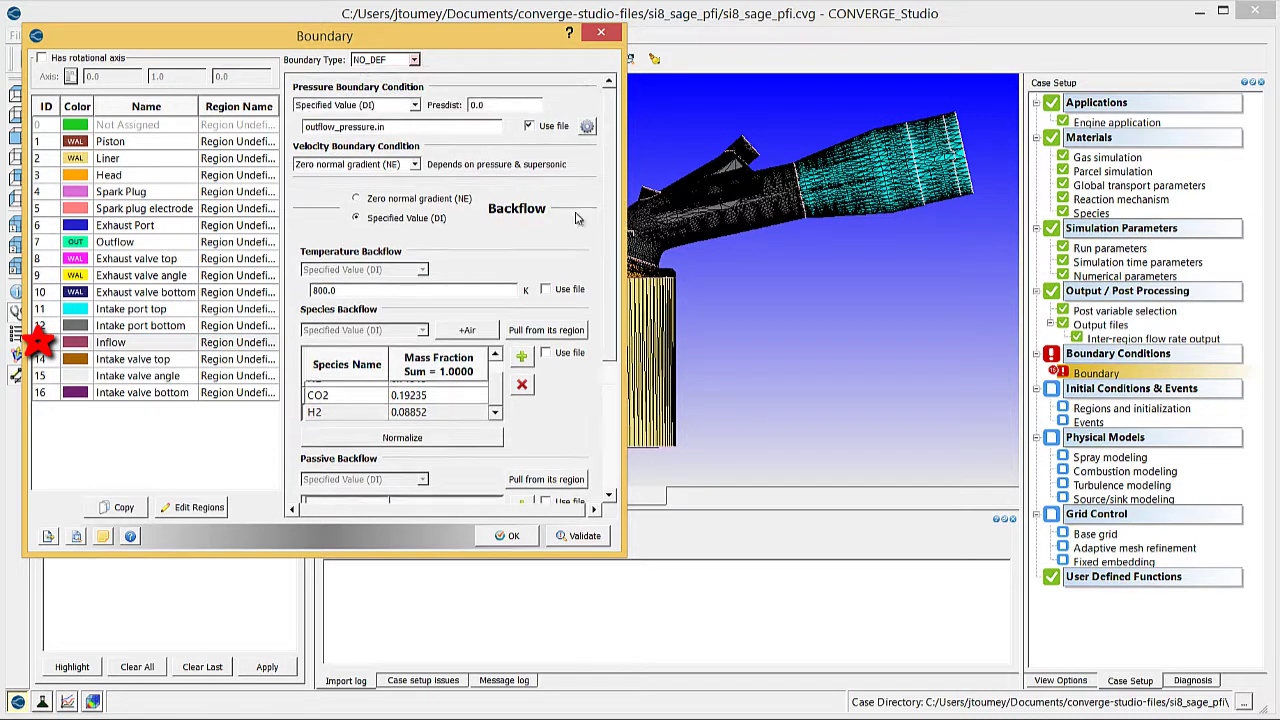
{"action": "left_click", "coordinate": [420, 61]}
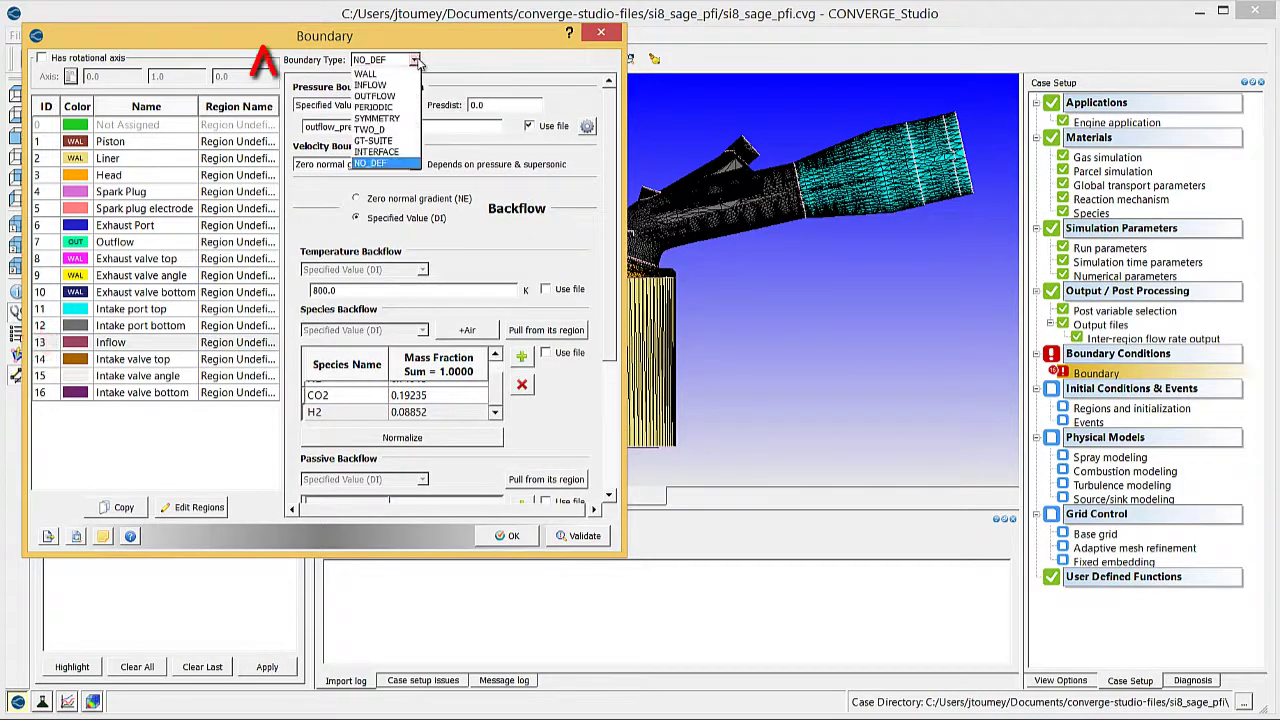
{"action": "left_click", "coordinate": [378, 84]}
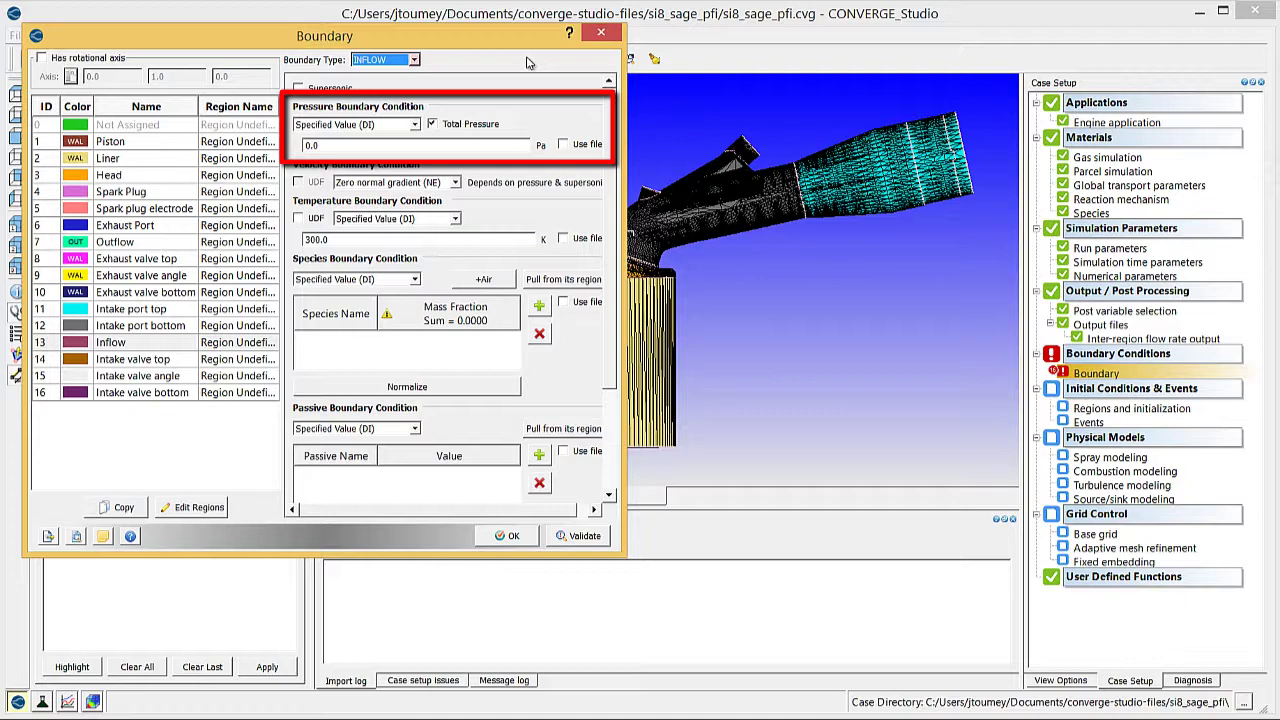
Step: Set the Inflow boundary's total pressure to 101325 Pa and its temperature to 363 K
{"action": "double_click", "coordinate": [320, 145]}
{"action": "type", "text": "101325"}
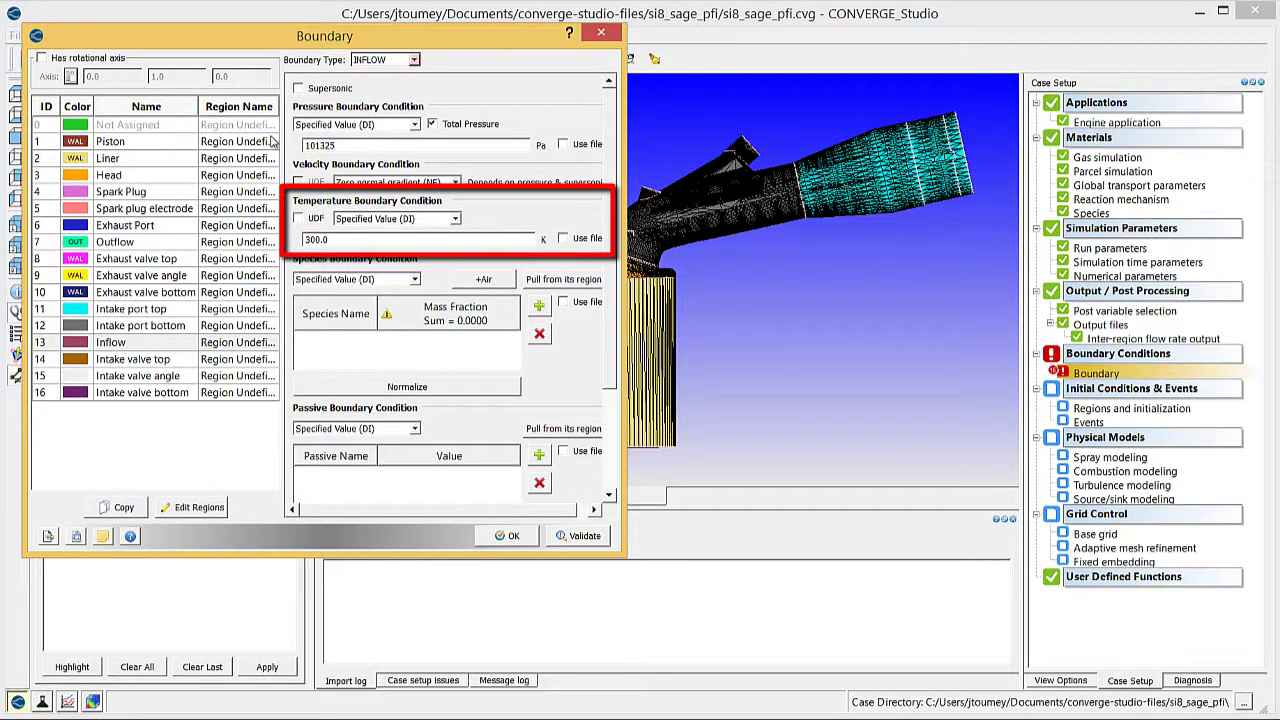
{"action": "left_click_drag", "start_coordinate": [357, 240], "coordinate": [253, 246]}
{"action": "type", "text": "363"}
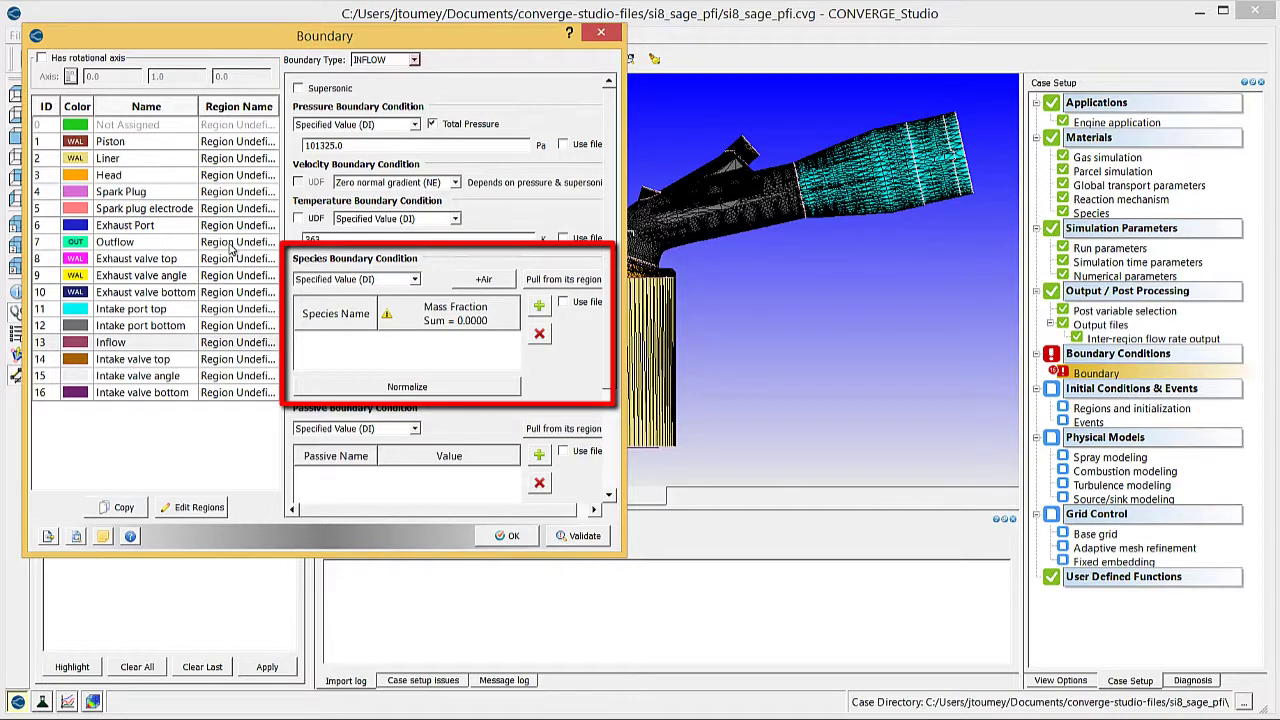
Step: Fill the Inflow species with the air composition and add the passive INTAKE with a value of 1
{"action": "left_click", "coordinate": [460, 283]}
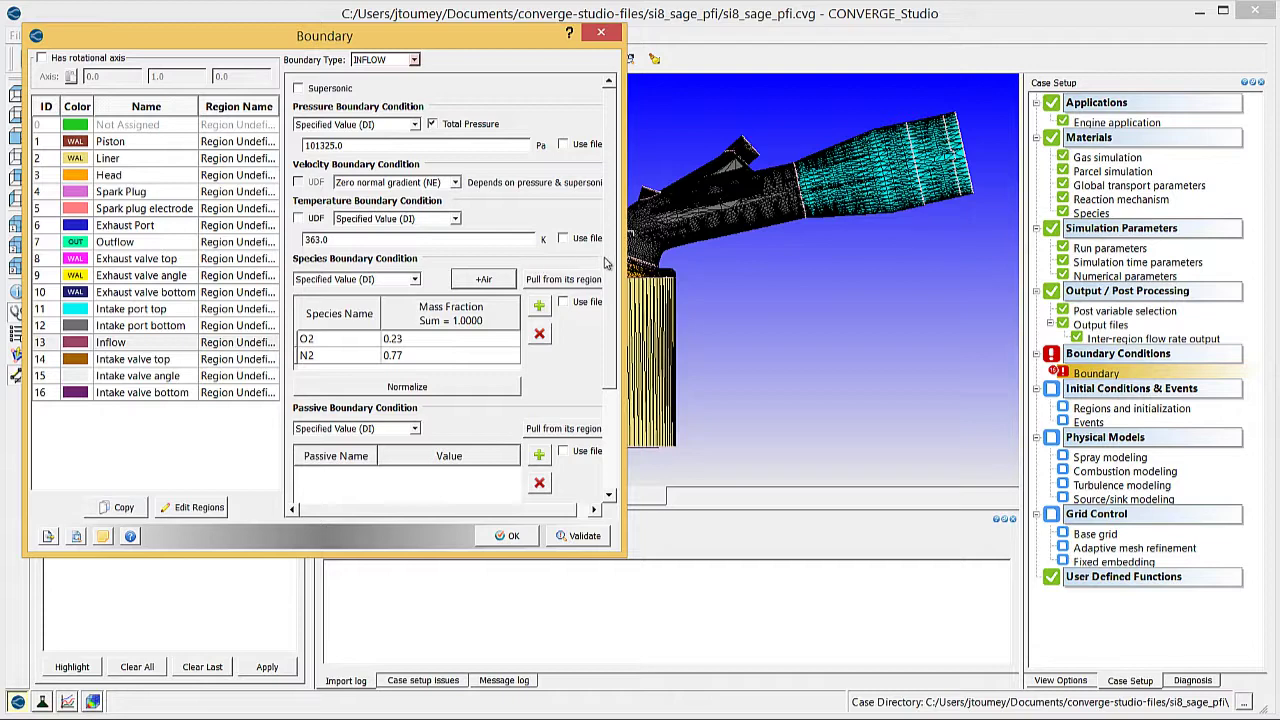
{"action": "scroll", "coordinate": [604, 262], "scroll_direction": "down", "scroll_amount": 3}
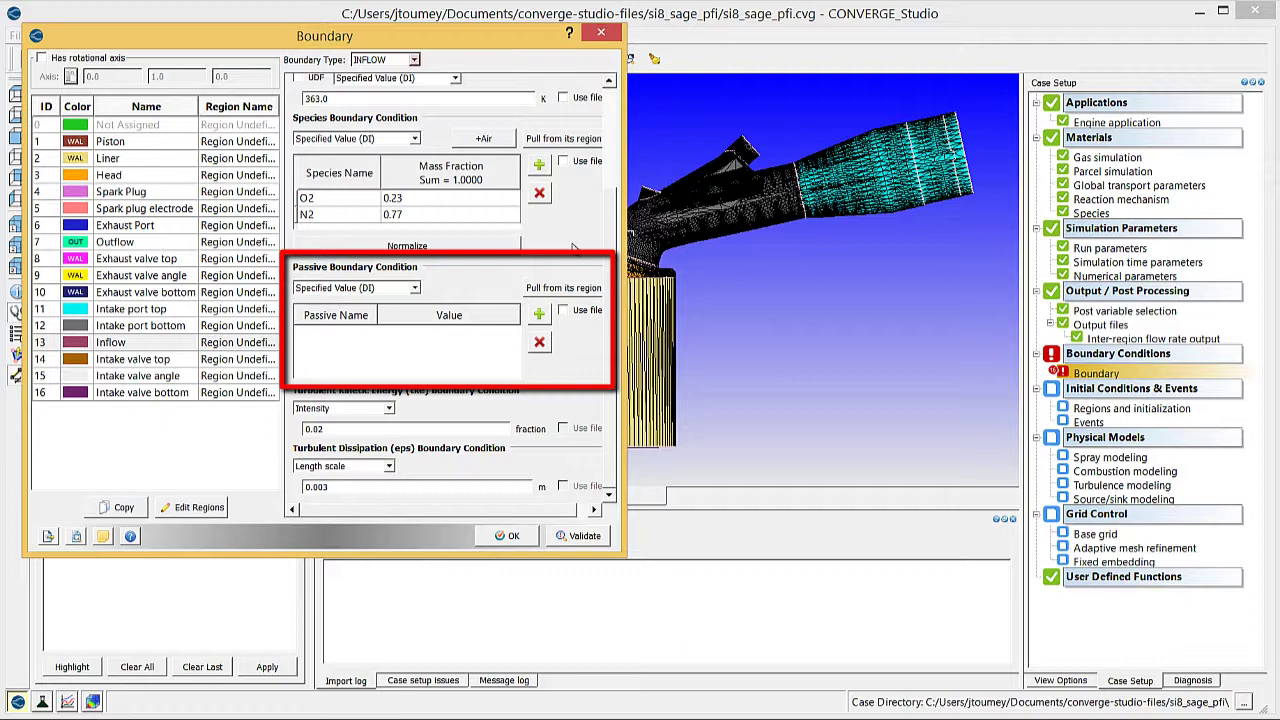
{"action": "left_click", "coordinate": [539, 315]}
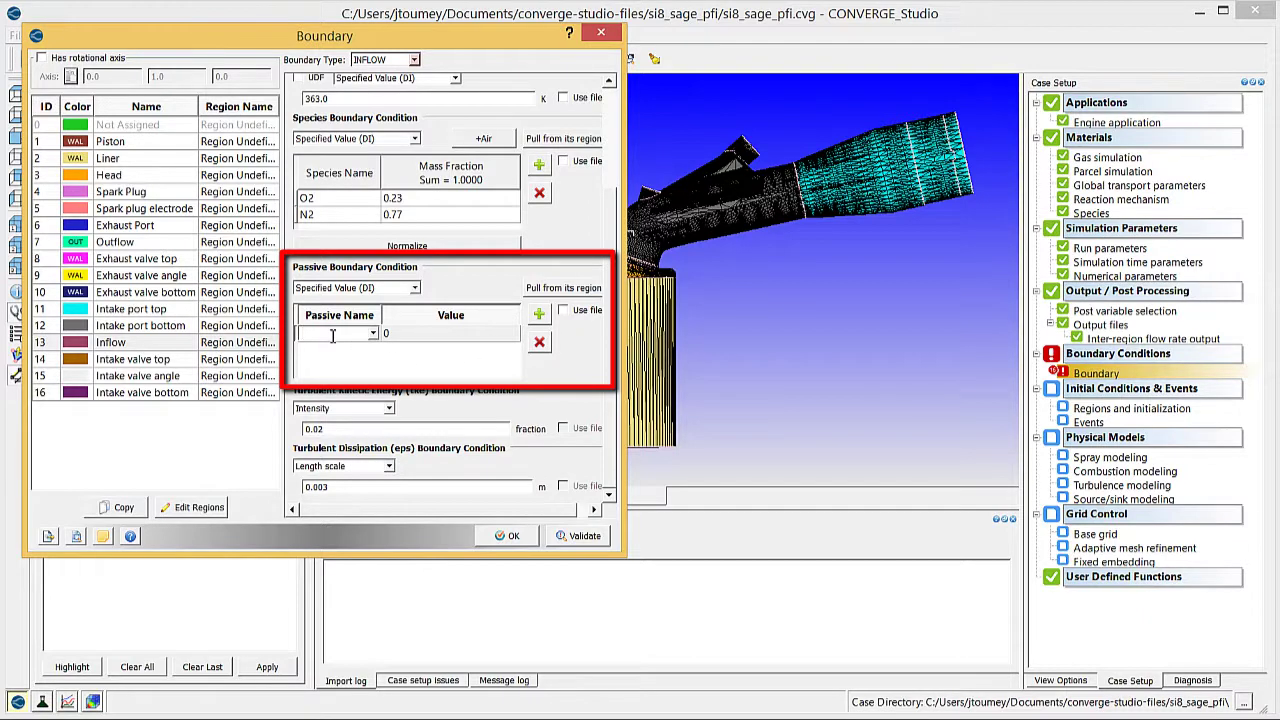
{"action": "type", "text": "IN"}
{"action": "left_click", "coordinate": [328, 348]}
{"action": "double_click", "coordinate": [405, 334]}
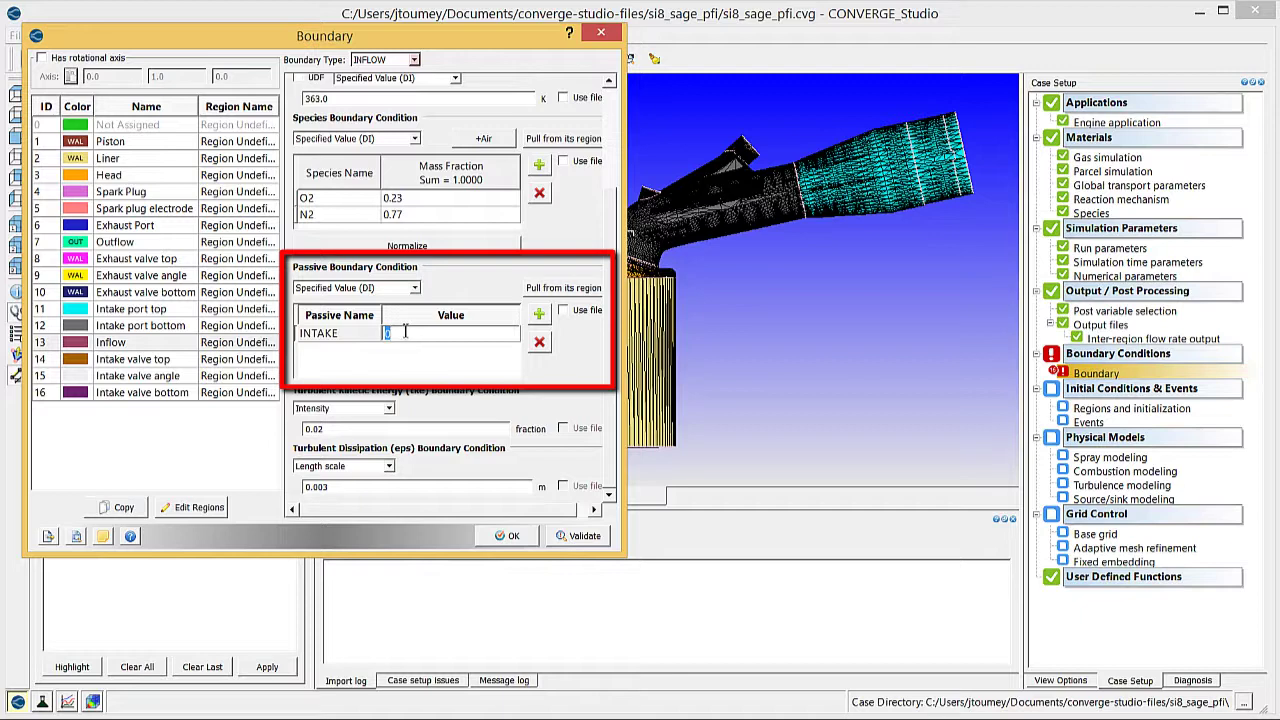
{"action": "type", "text": "1"}
{"action": "key", "text": "Return"}
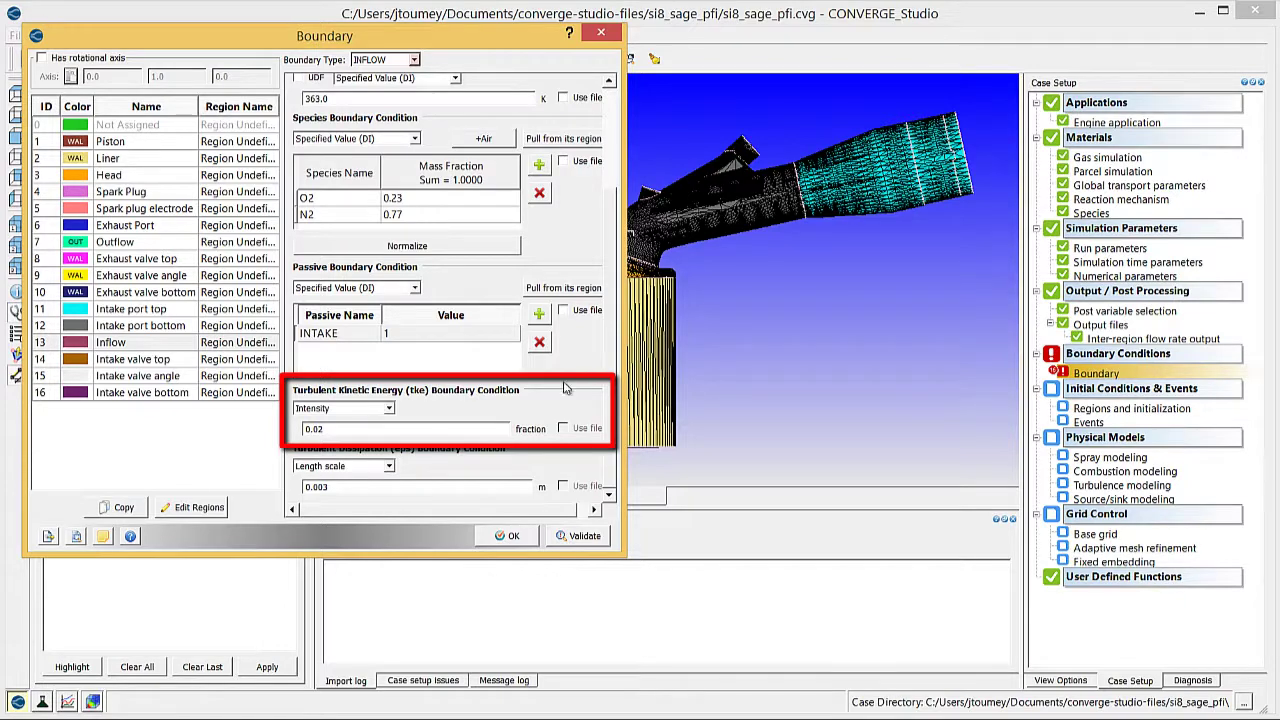
Step: Set the Inflow turbulent kinetic energy intensity to 0.01 and the turbulent dissipation length scale to 0.005 m
{"action": "left_click", "coordinate": [322, 429]}
{"action": "key", "text": "BackSpace"}
{"action": "type", "text": "1"}
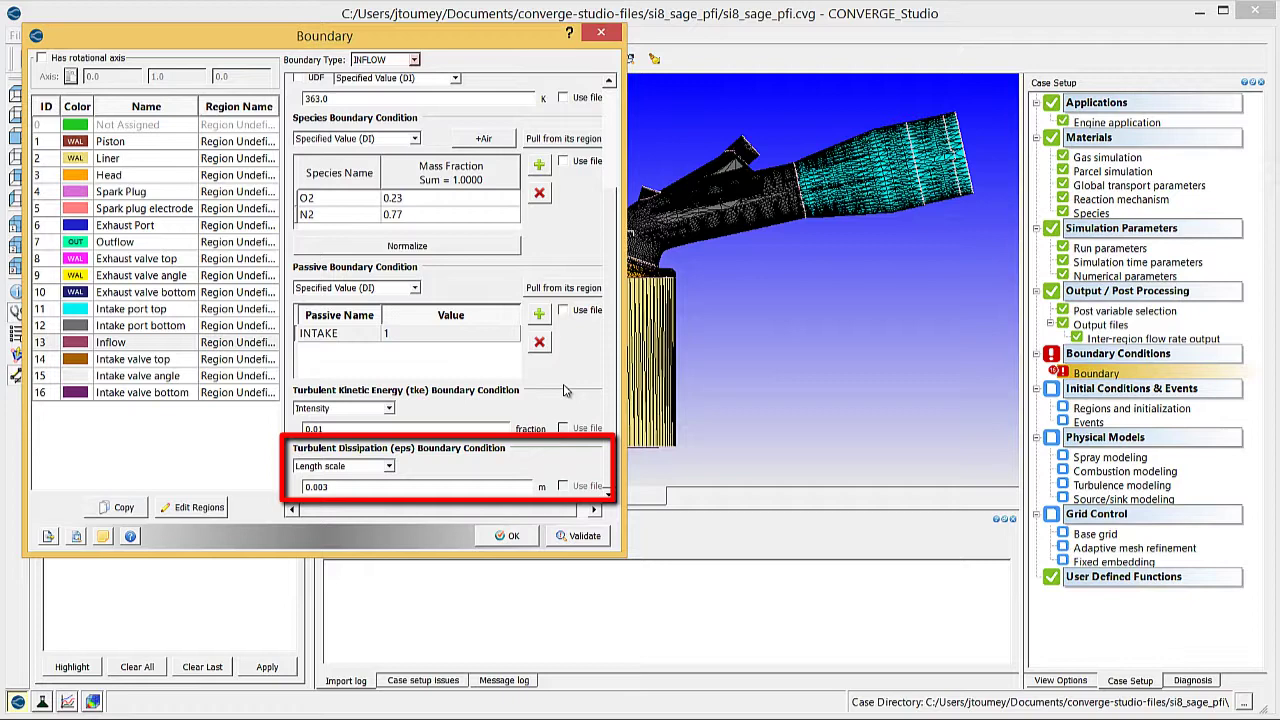
{"action": "left_click", "coordinate": [325, 487]}
{"action": "key", "text": "BackSpace"}
{"action": "type", "text": "5"}
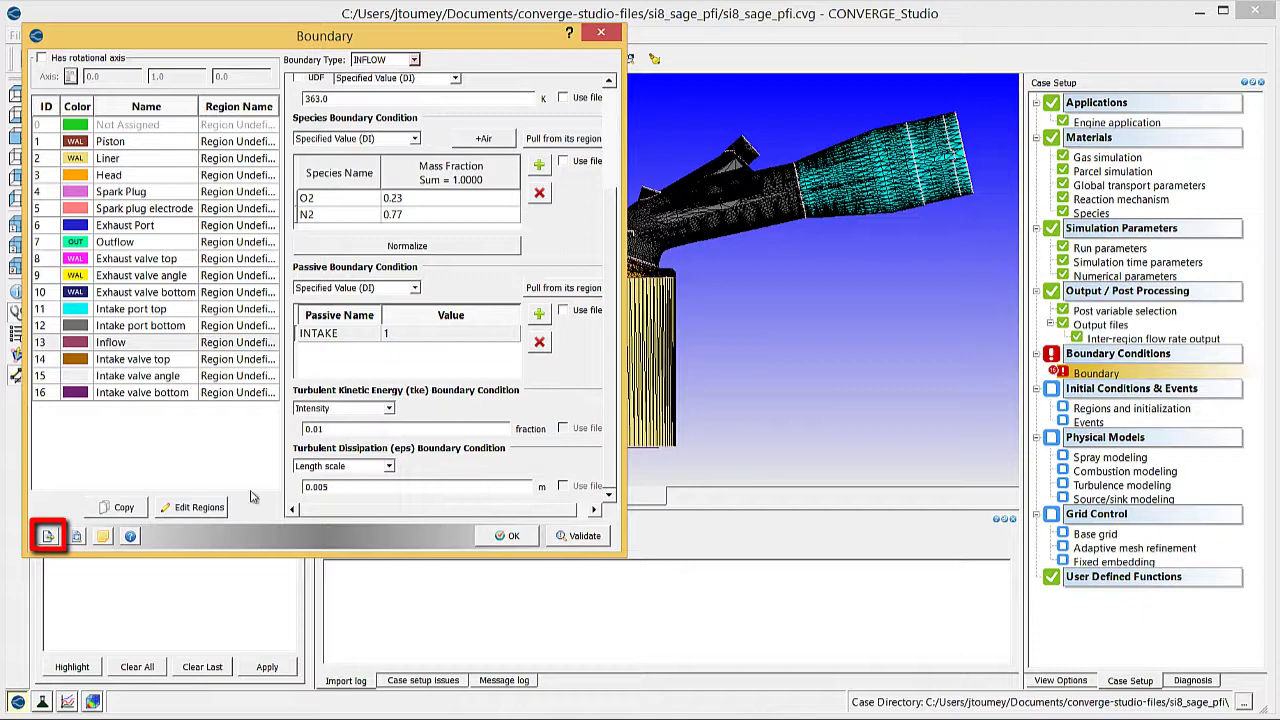
Step: Import the boundary definitions from boundary.in, creating all missing regions, and accept the boundary setup
{"action": "left_click", "coordinate": [46, 539]}
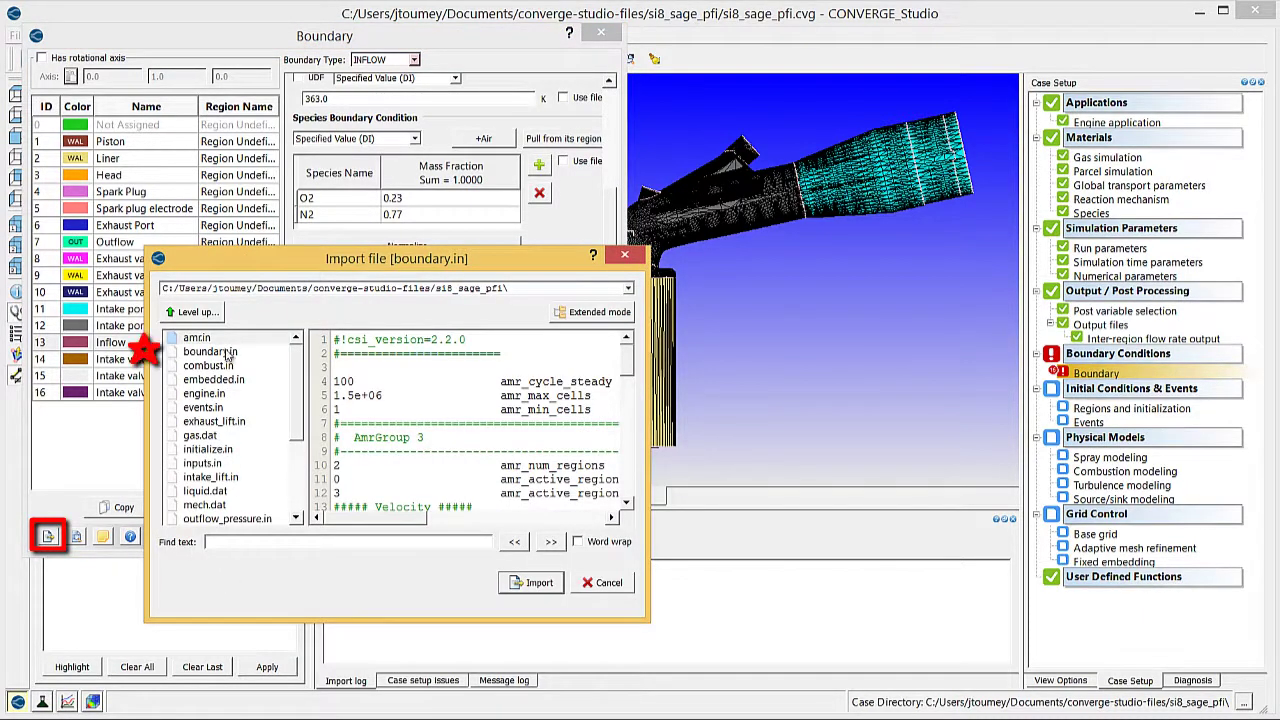
{"action": "left_click", "coordinate": [229, 354]}
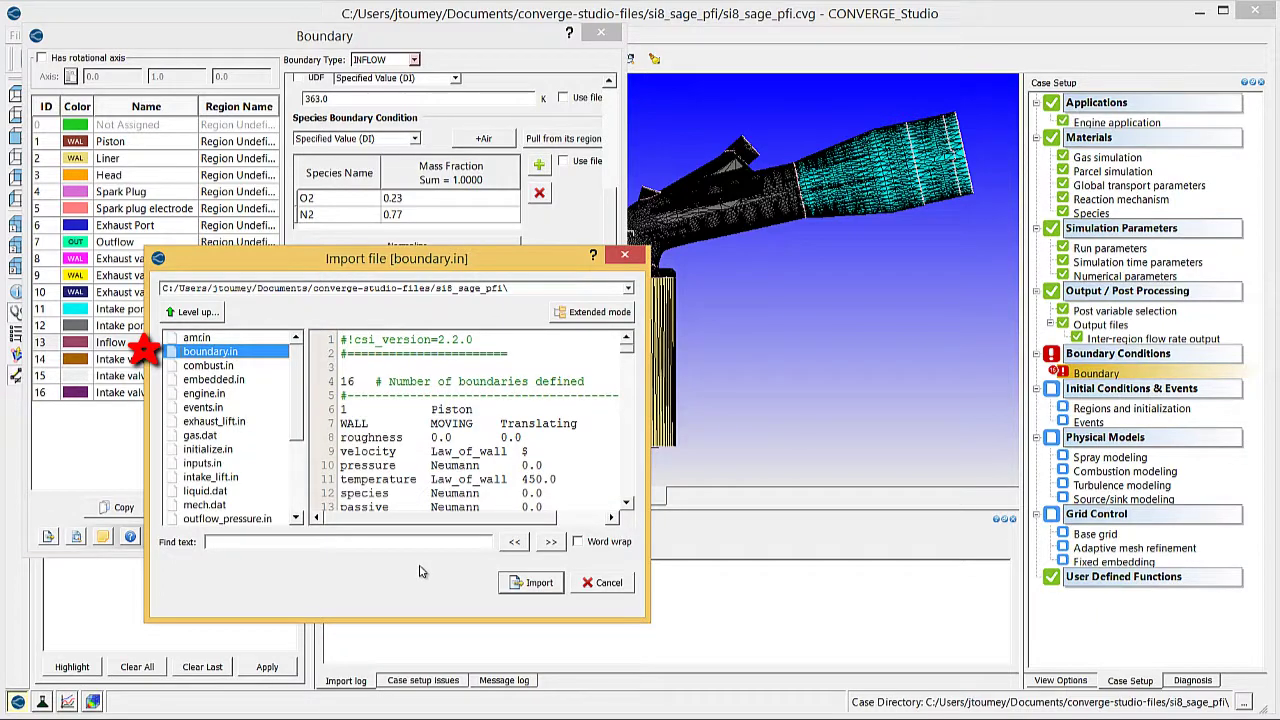
{"action": "left_click", "coordinate": [528, 583]}
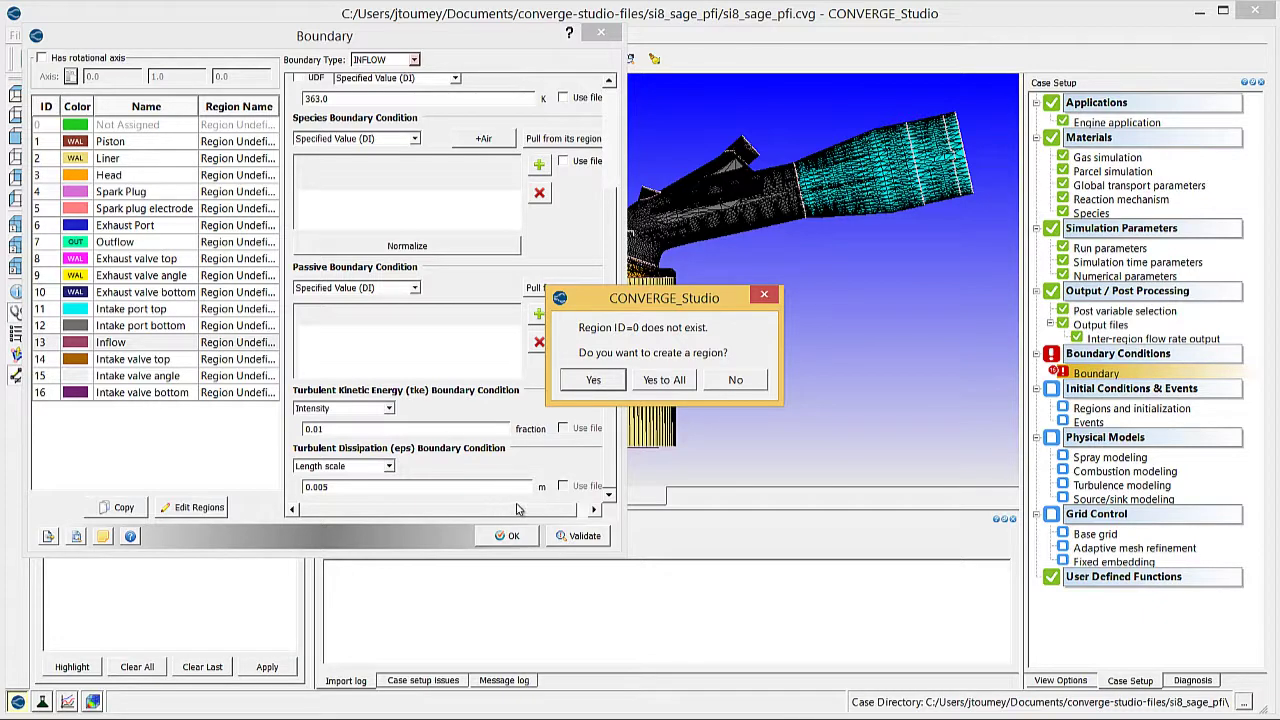
{"action": "left_click", "coordinate": [660, 382]}
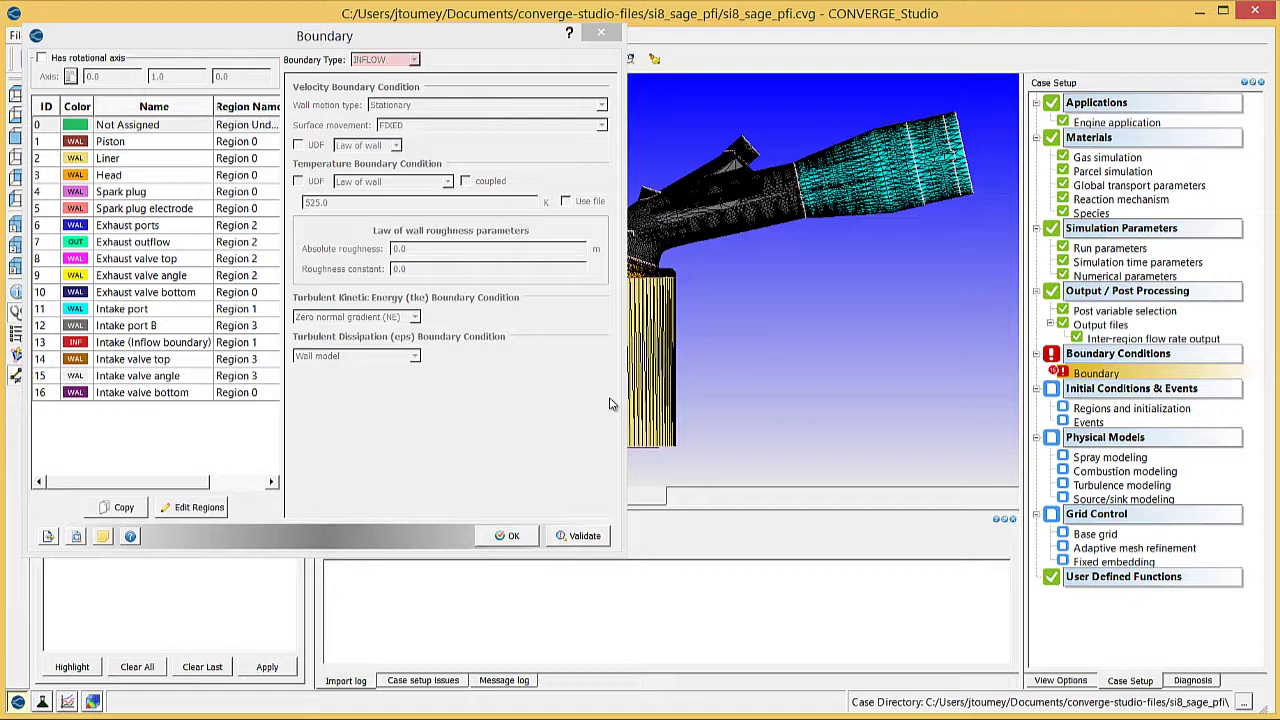
{"action": "left_click", "coordinate": [507, 535]}
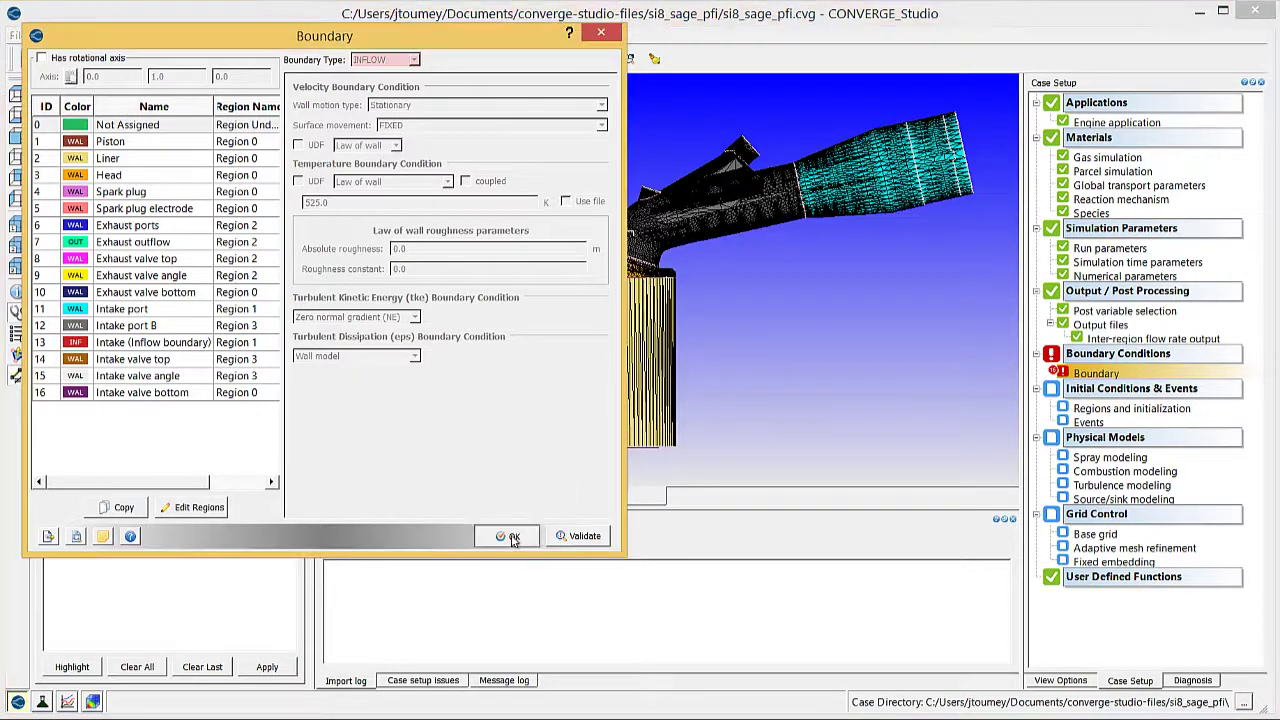